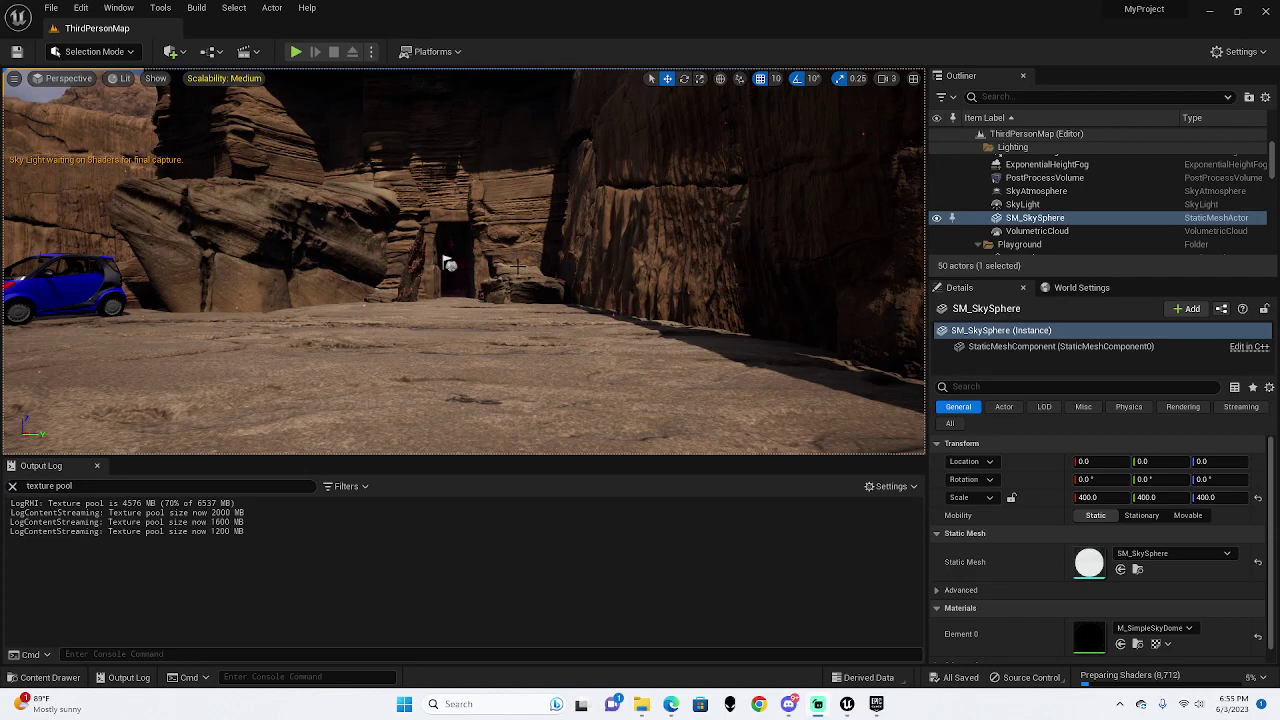
Step: Set every Engine Scalability group to Epic, keeping resolution scale at 100%
click(1233, 55)
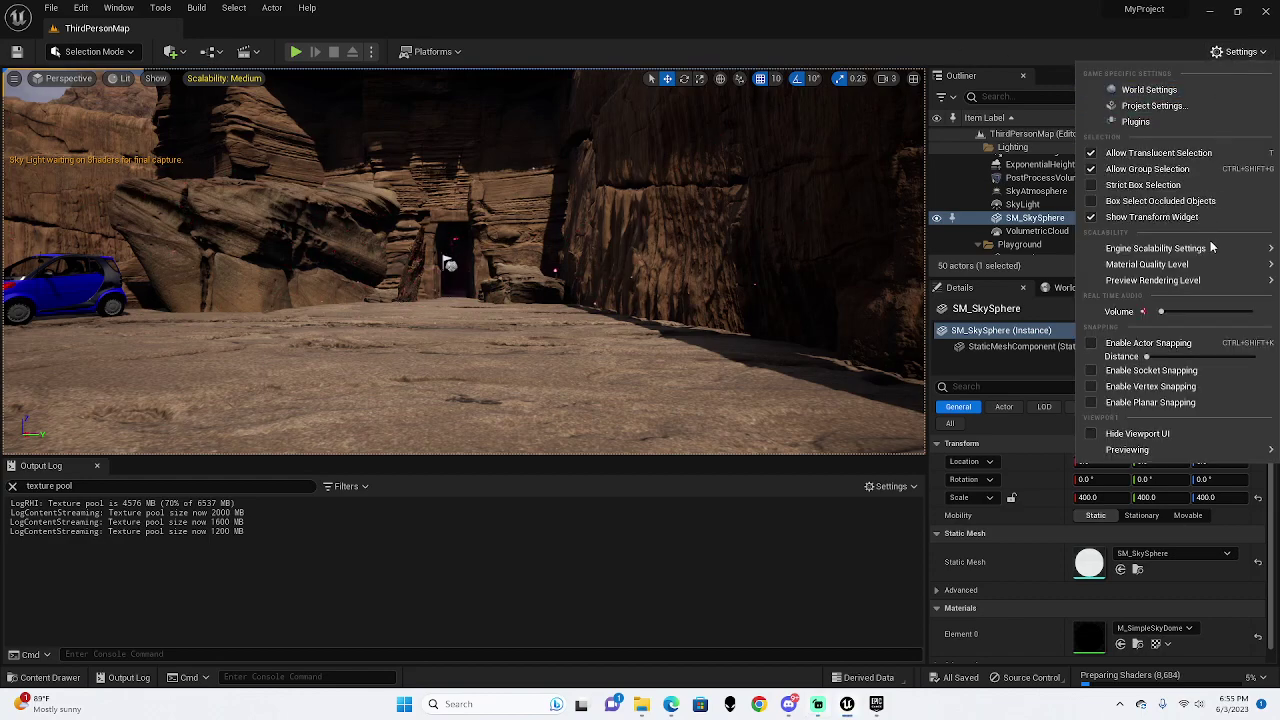
mouse_move(1177, 252)
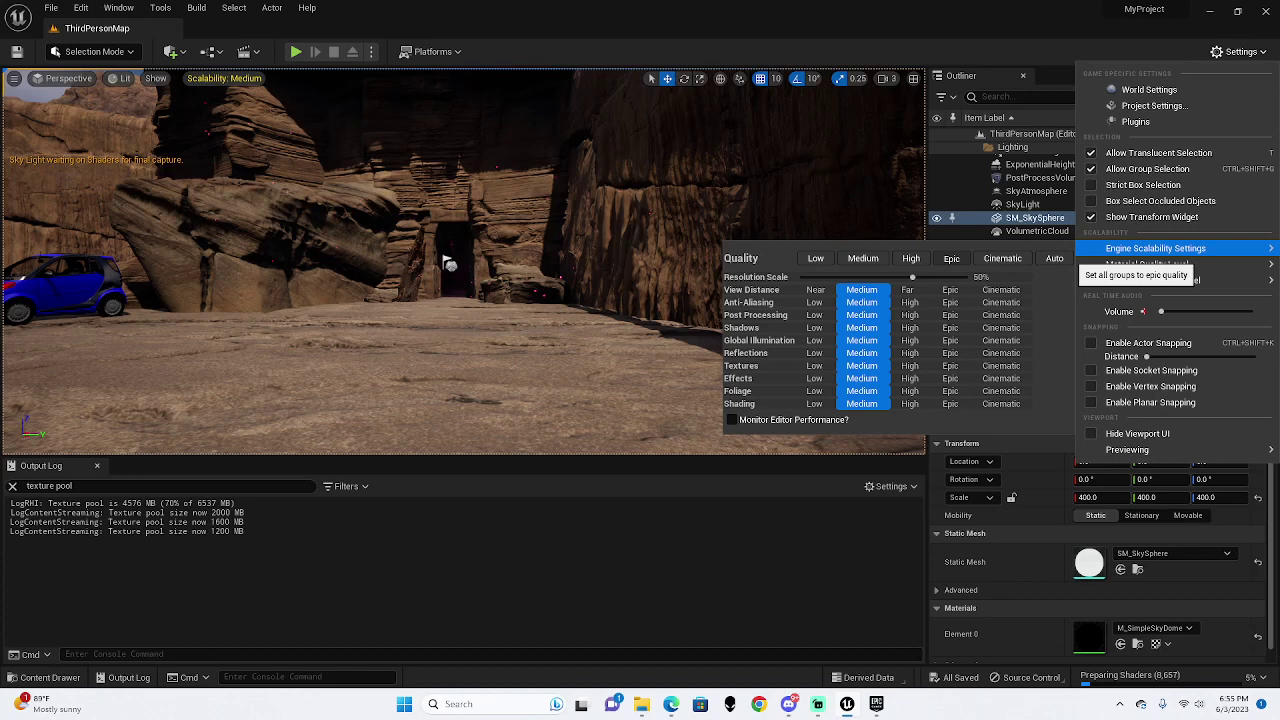
click(951, 258)
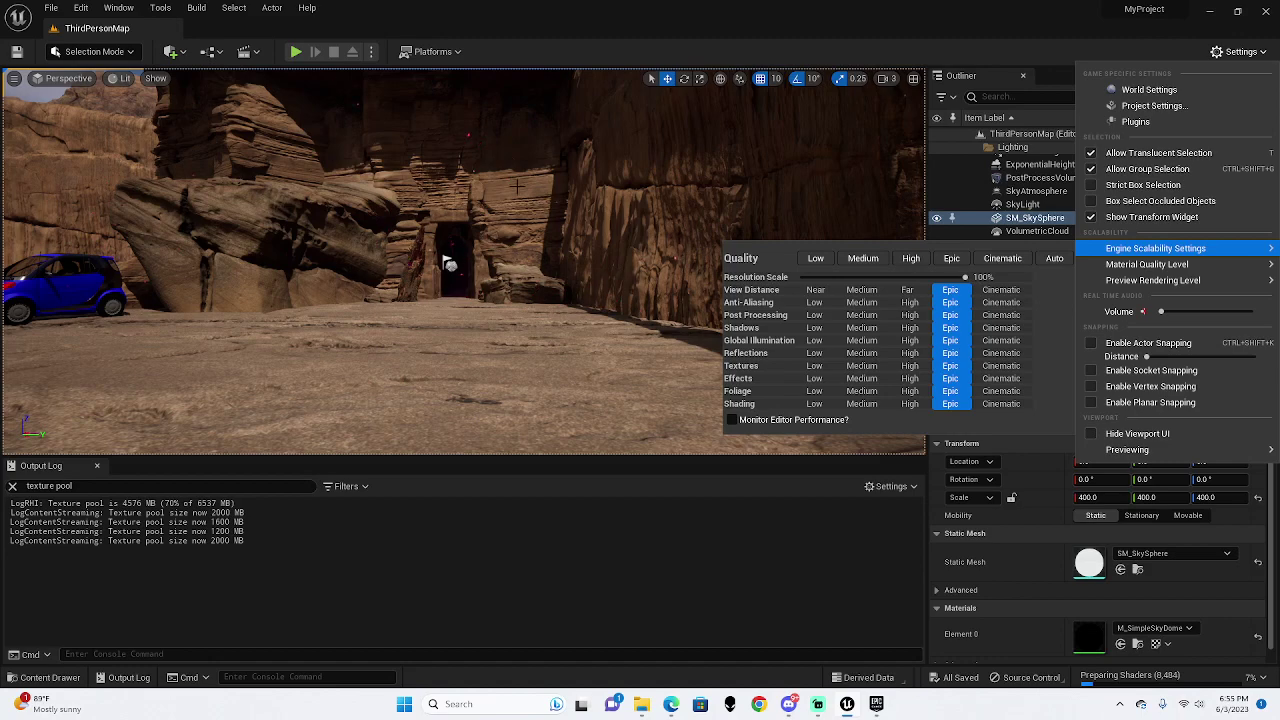
Step: Dismiss the scalability menu, focus the Cmd console field, and close the Output Log panel
click(449, 263)
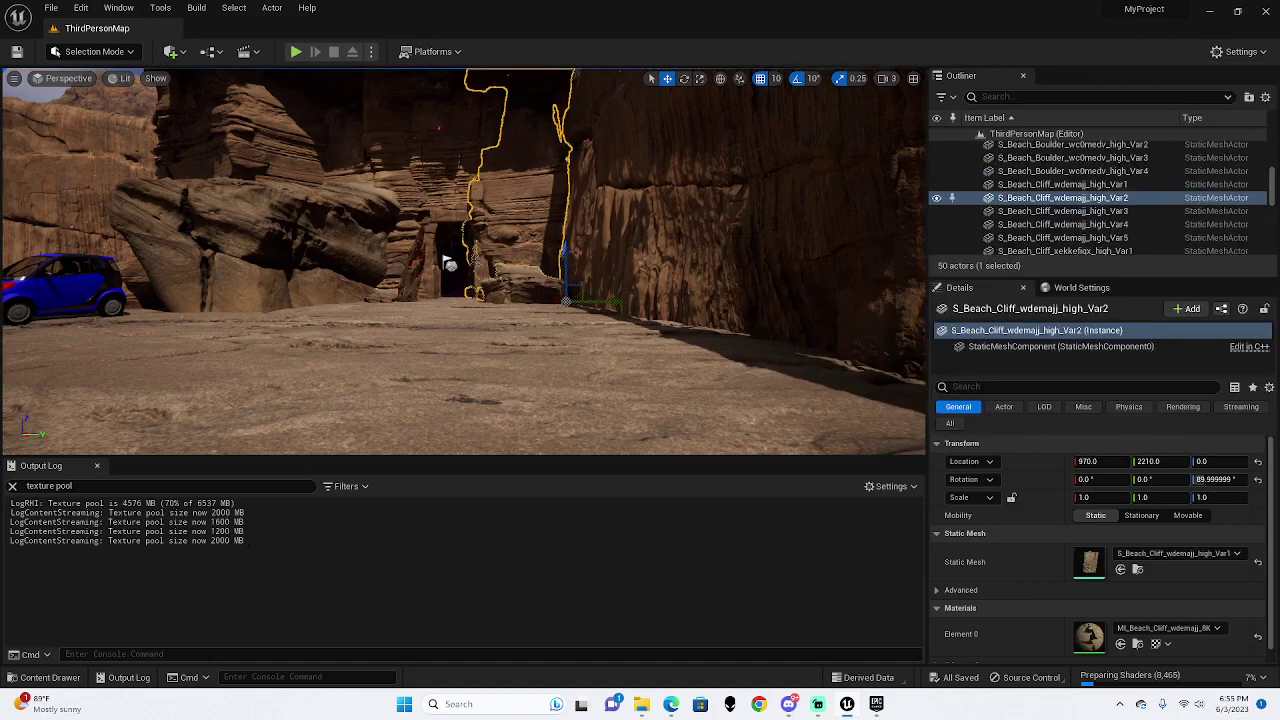
click(228, 677)
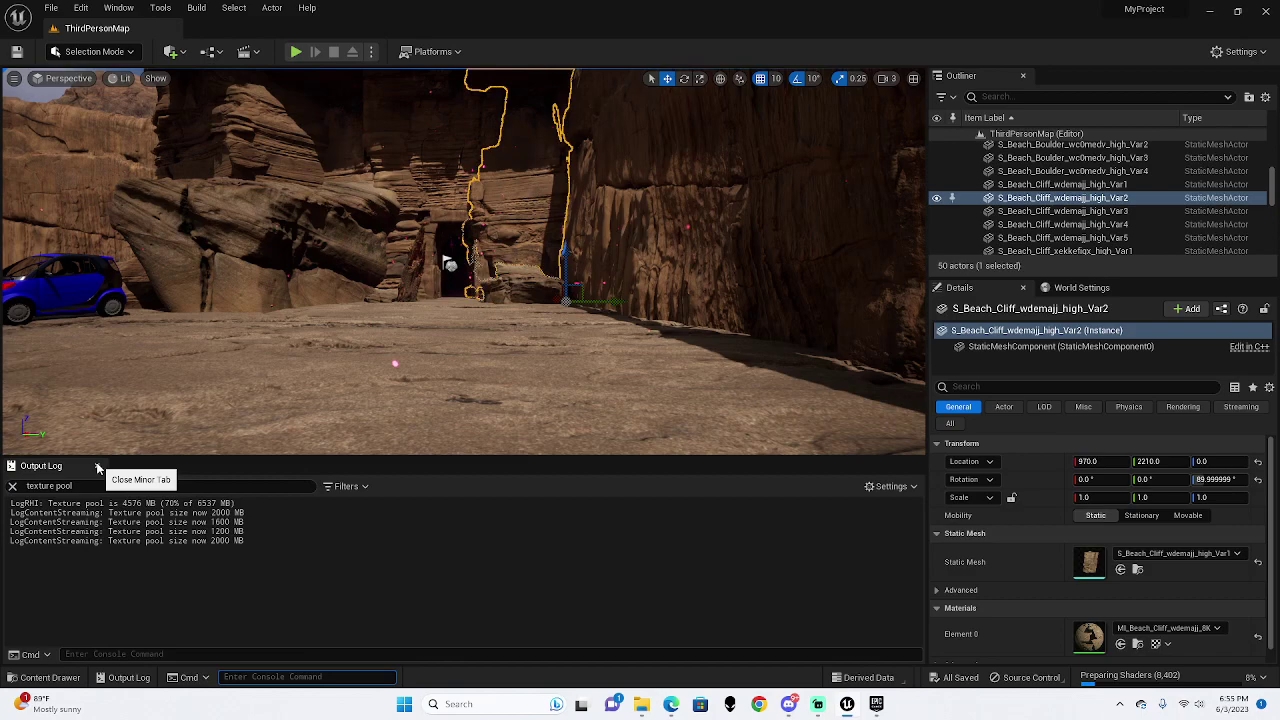
click(99, 466)
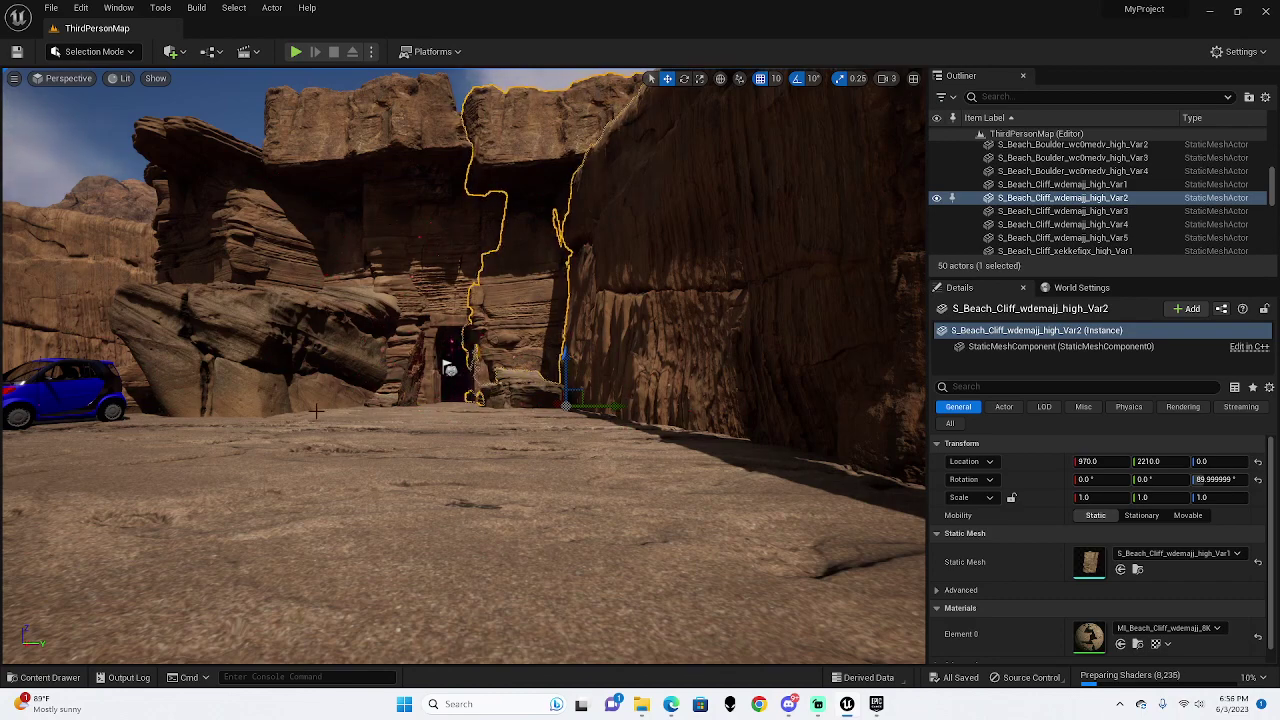
Step: Reopen the Output Log and filter it on 'texturequality'
click(125, 8)
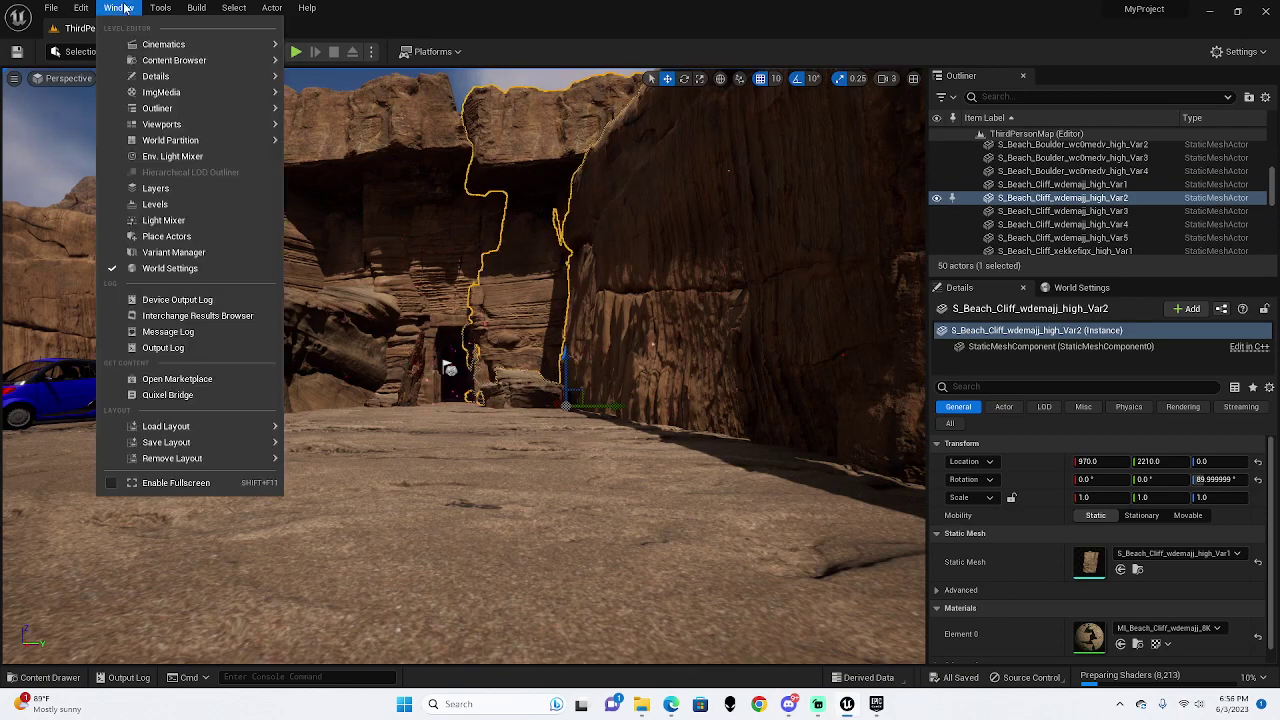
click(163, 347)
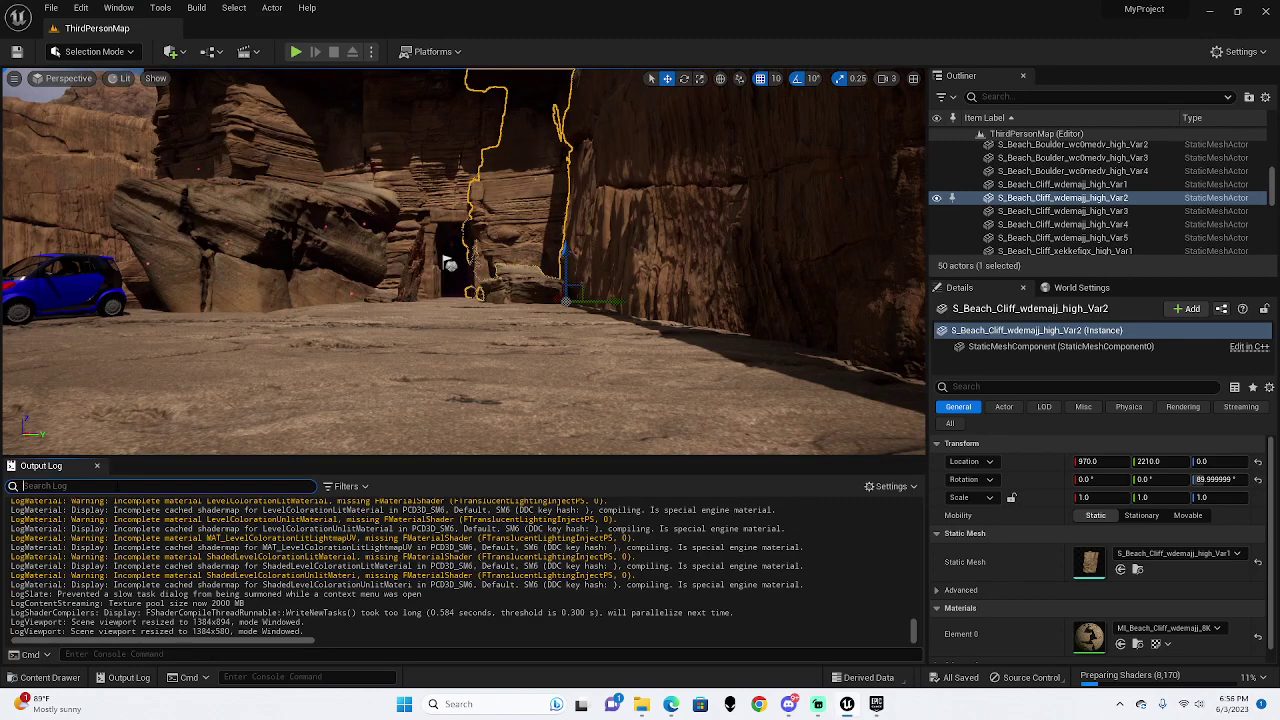
text(te)
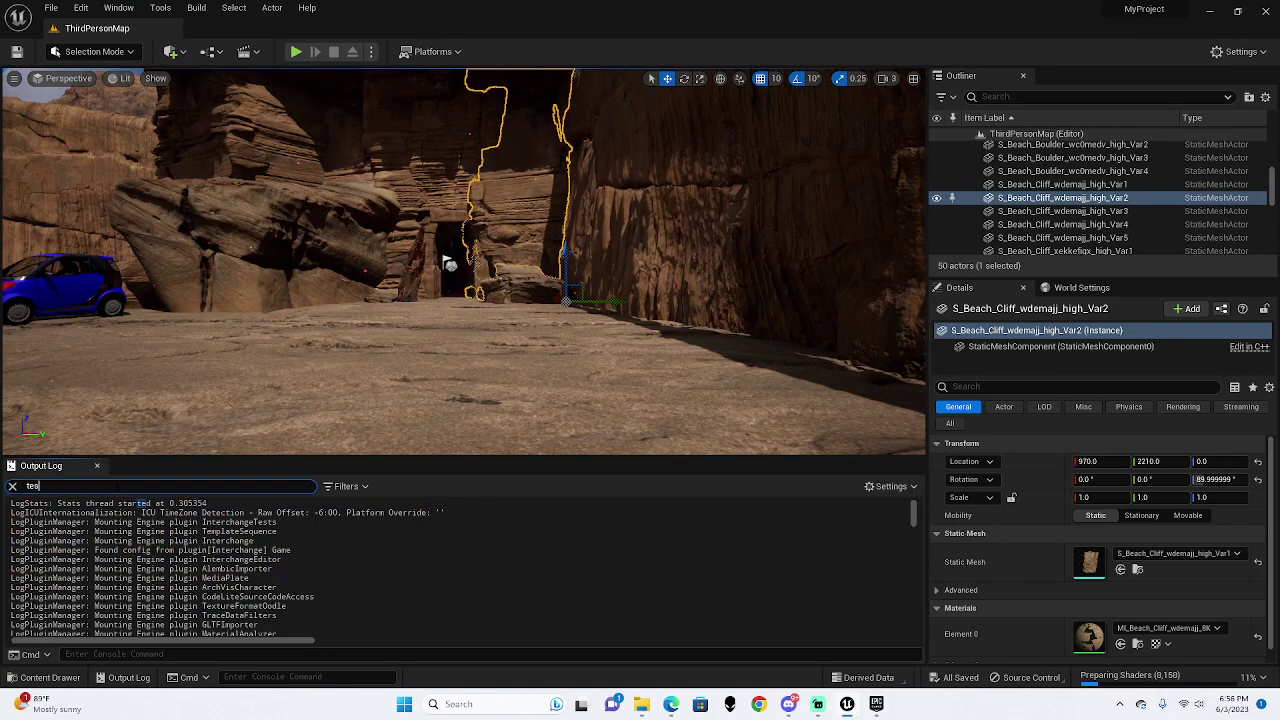
text(xture)
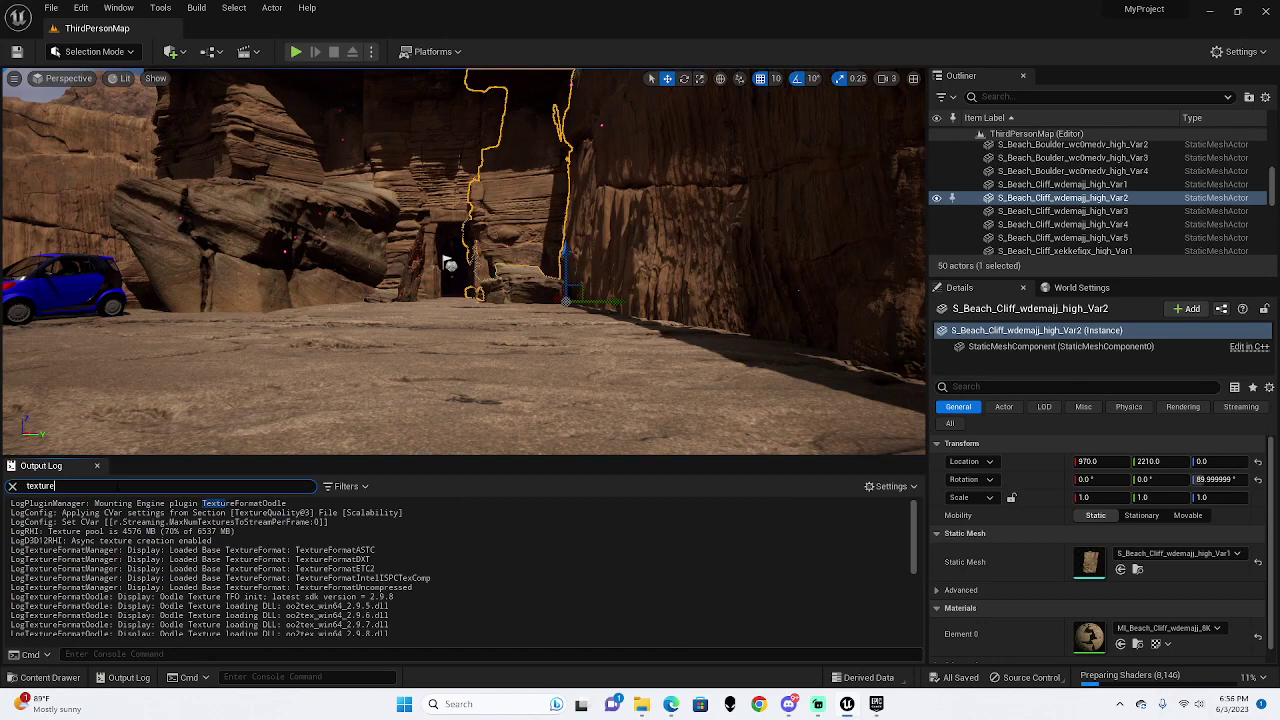
text(quality)
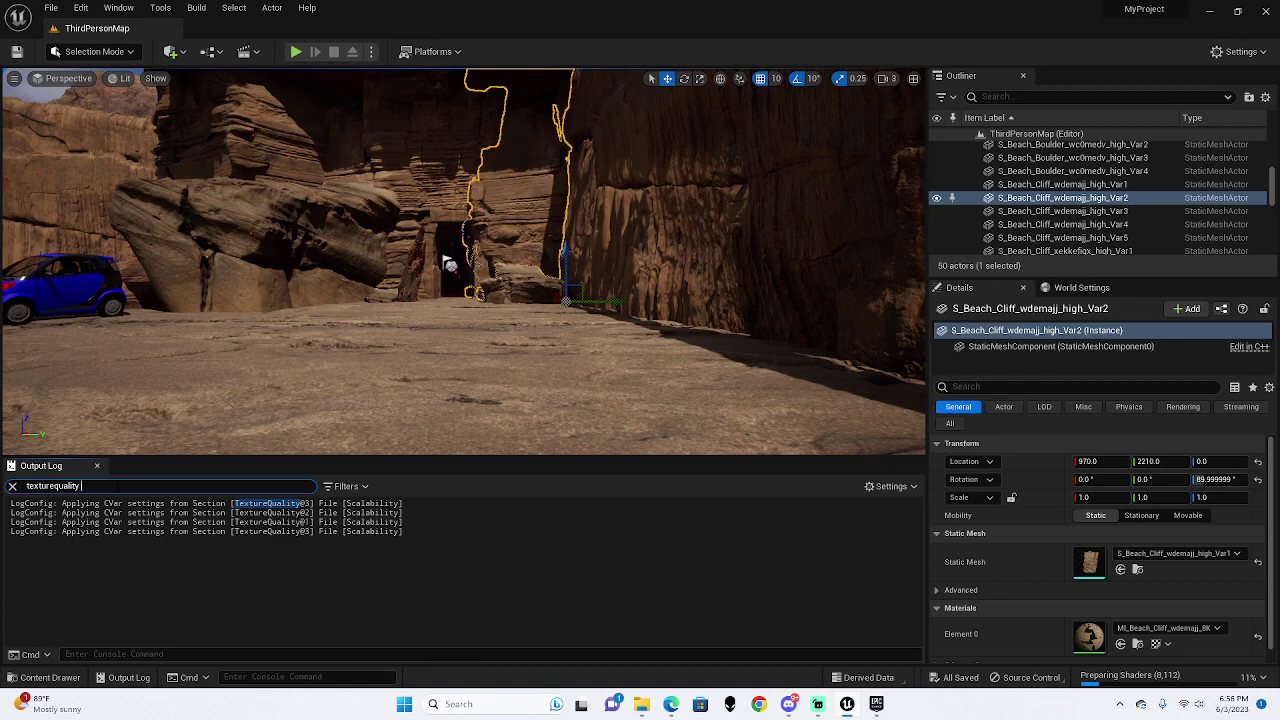
text( pool)
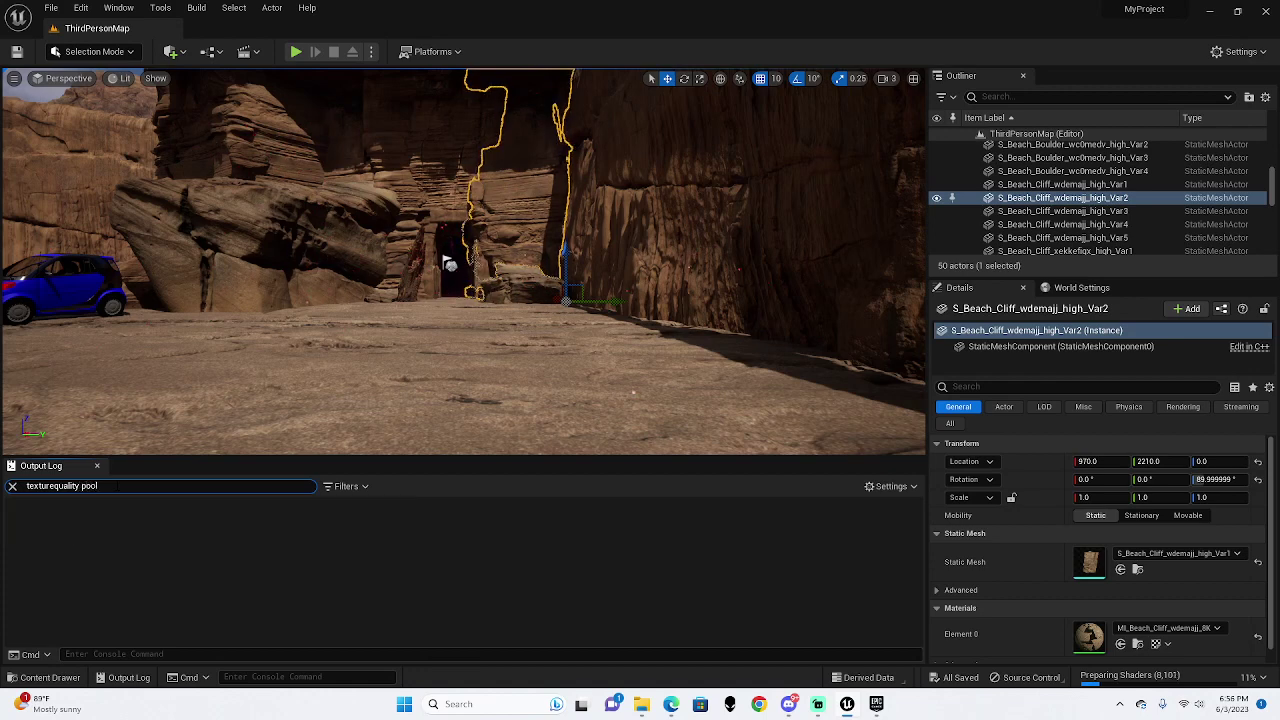
key(BackSpace)
key(BackSpace)
key(BackSpace)
key(BackSpace)
text(st)
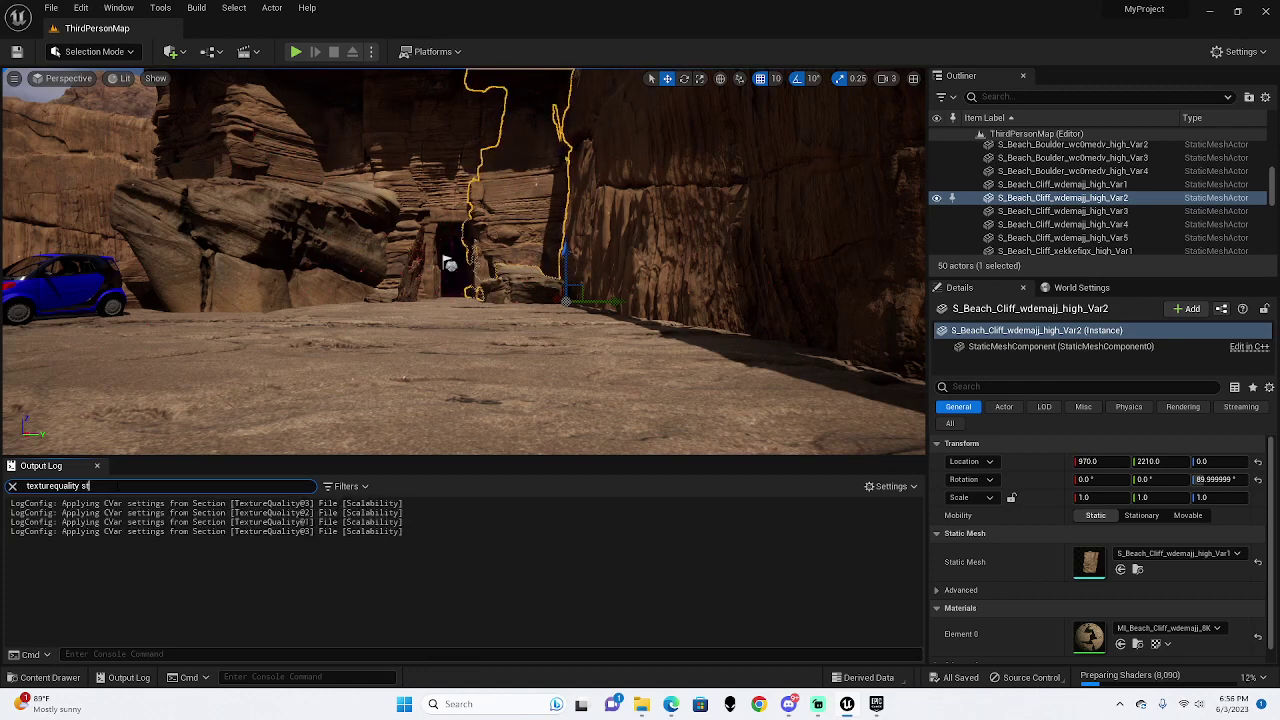
text(ream)
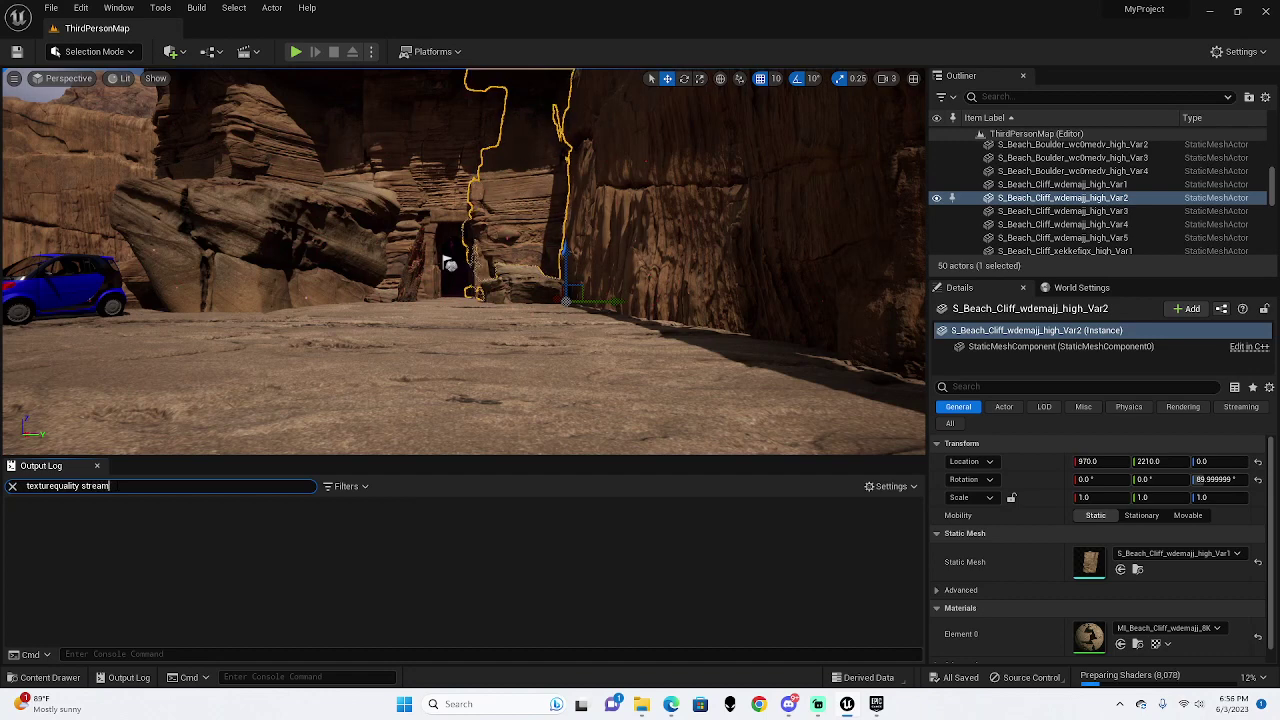
key(BackSpace)
key(BackSpace)
key(BackSpace)
key(BackSpace)
key(BackSpace)
key(BackSpace)
key(BackSpace)
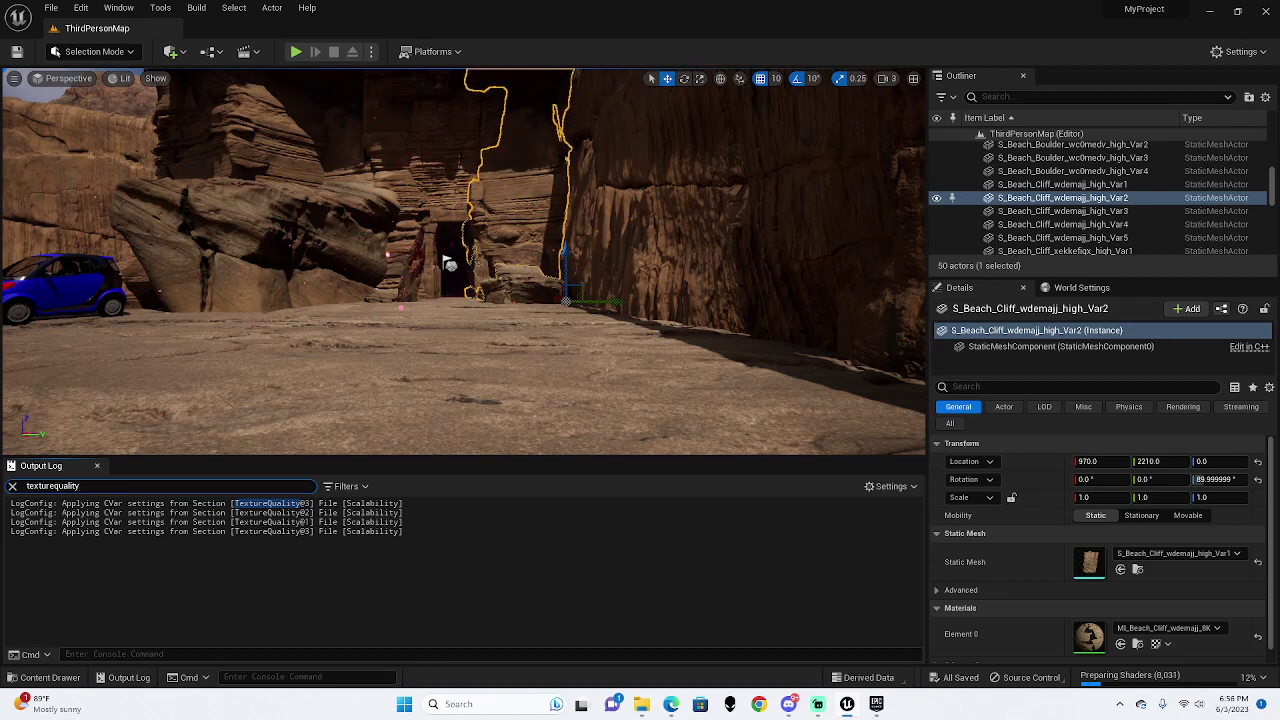
Step: Select, then clear, text at the end of the first TextureQuality log line
click(476, 595)
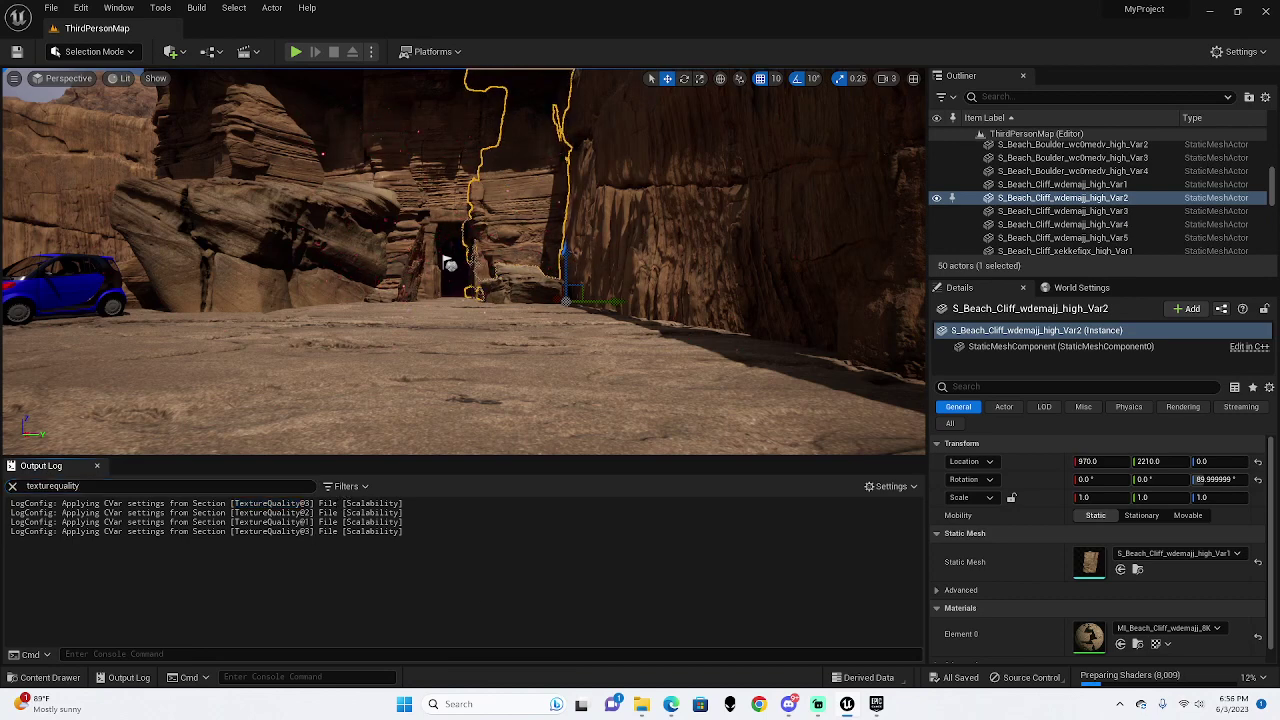
drag(333, 503, 458, 506)
click(427, 517)
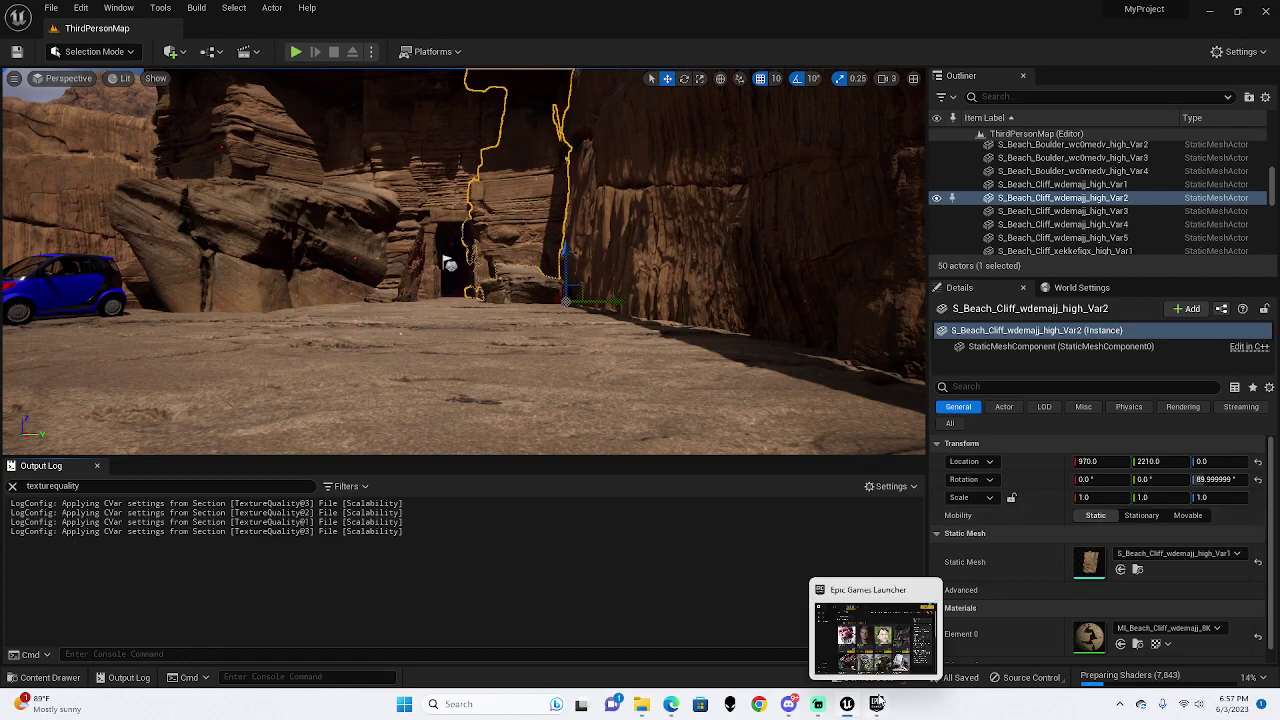
Step: Browse File Explorer from UE Folder to UE_5.1\Engine\Config and select BaseScalability
click(644, 706)
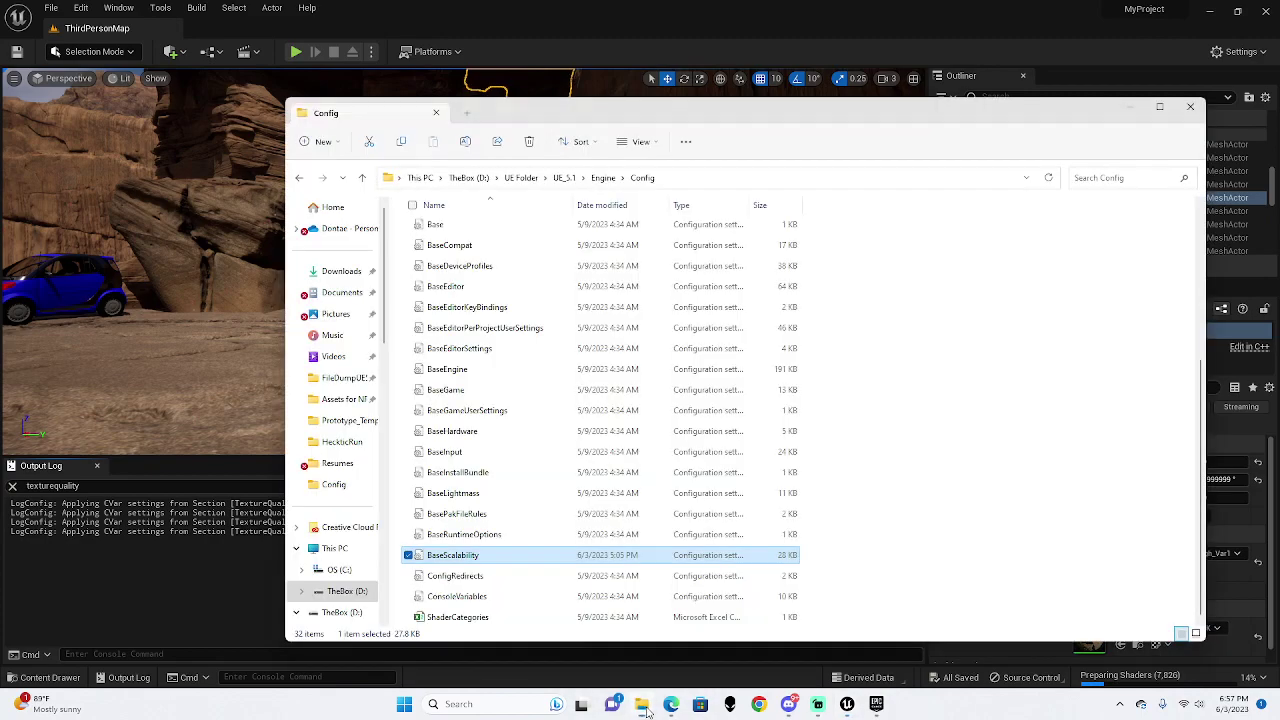
click(521, 177)
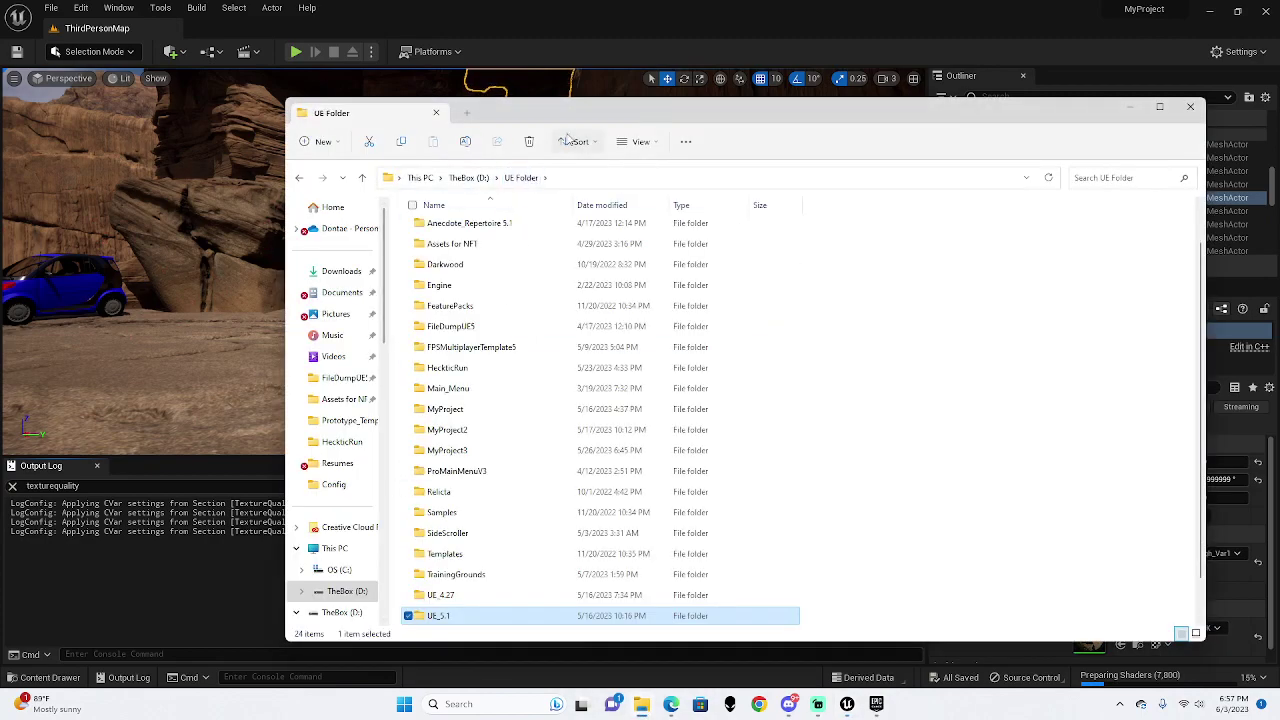
scroll(457, 572, down, 1)
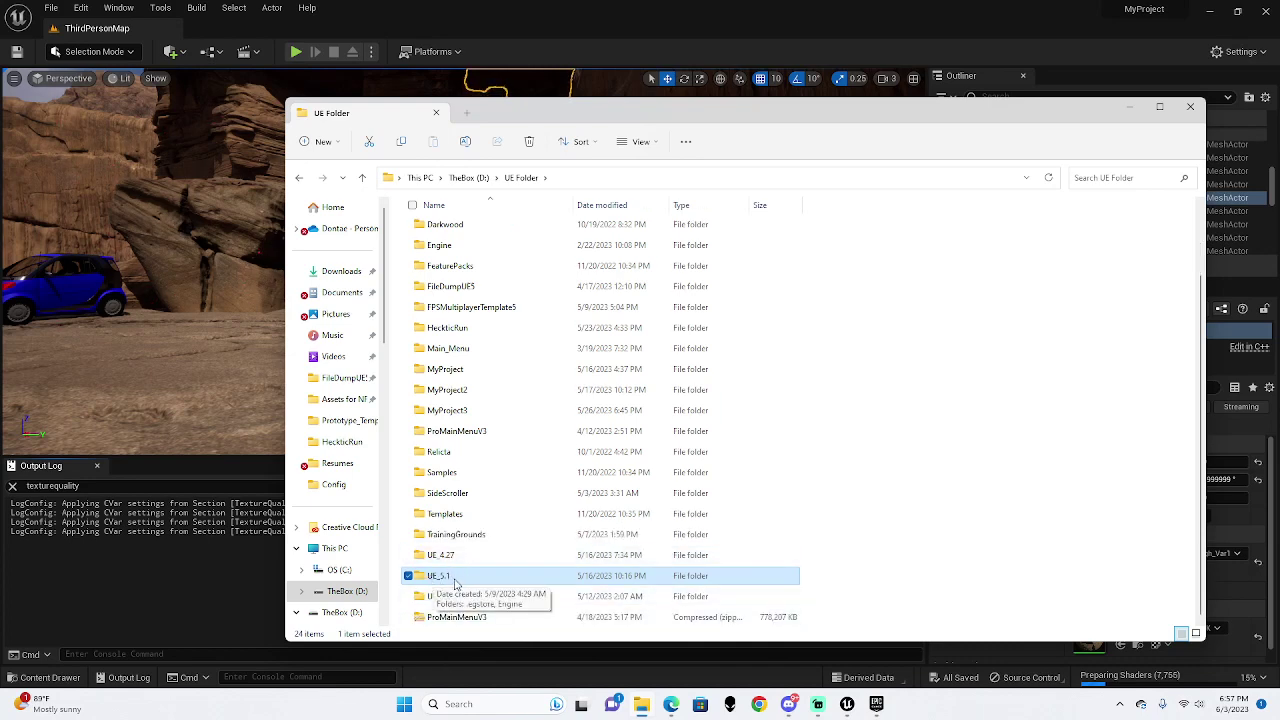
double_click(440, 578)
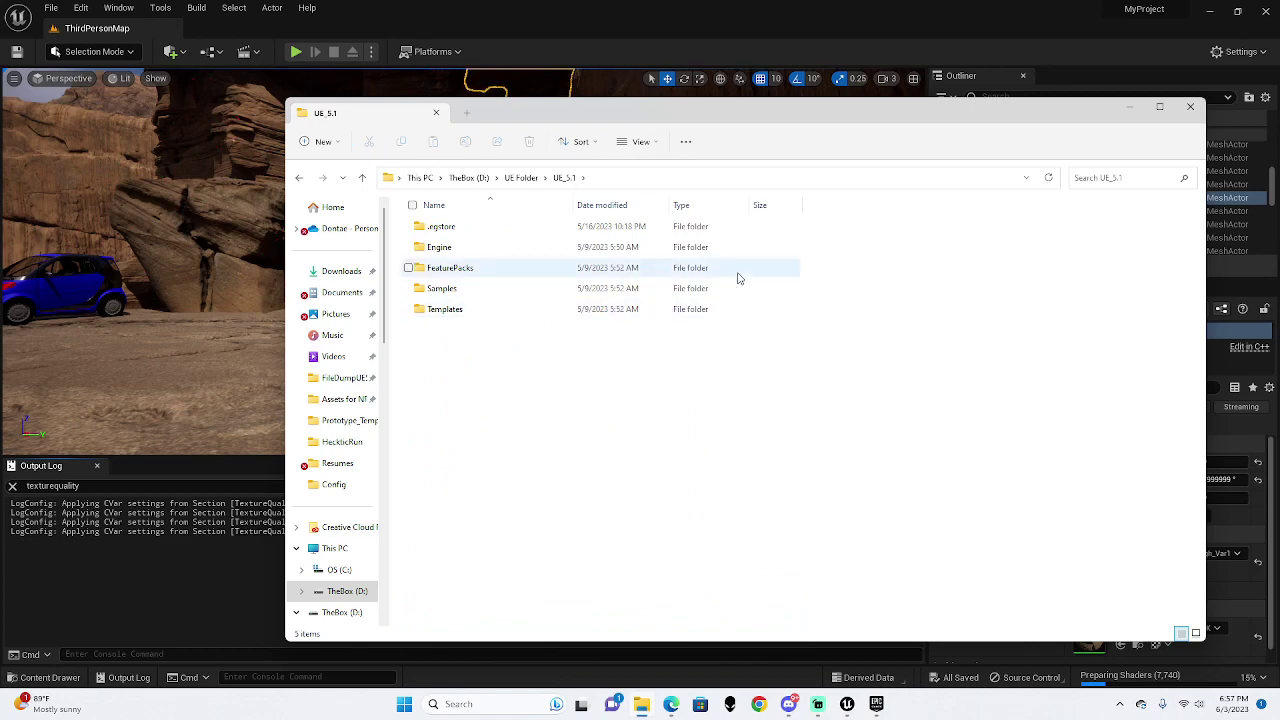
click(433, 247)
double_click(433, 247)
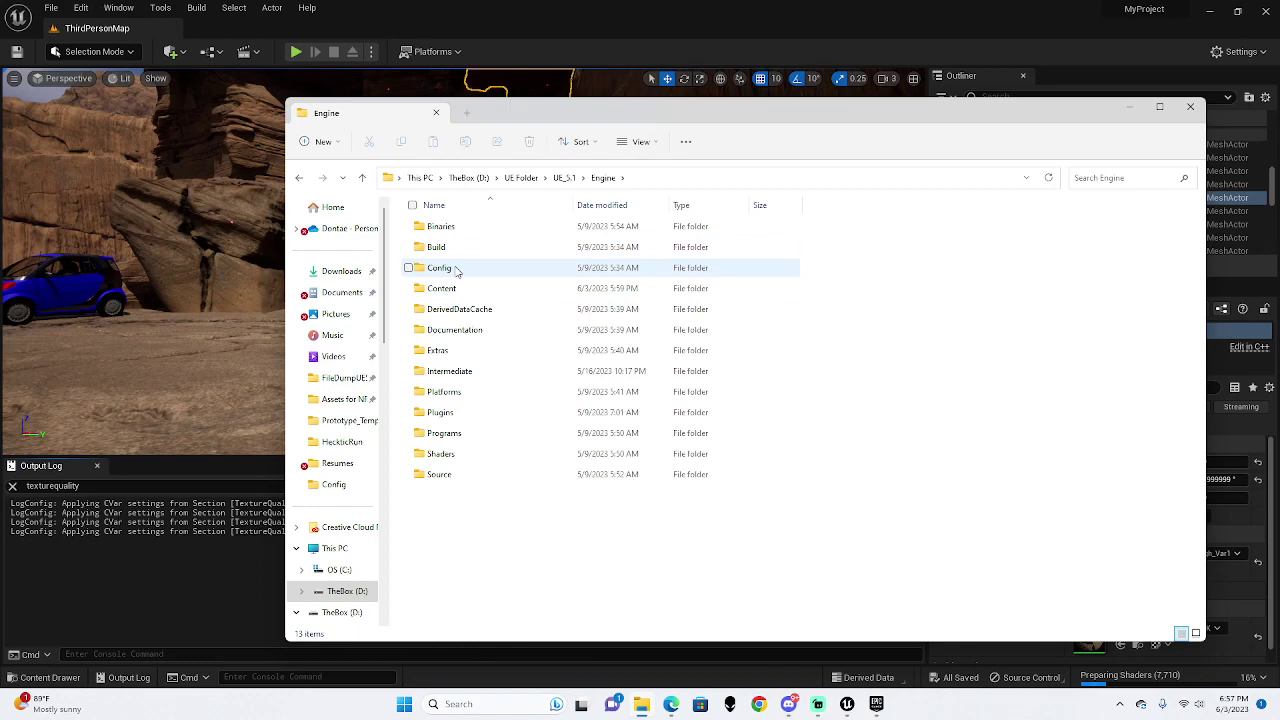
double_click(460, 268)
scroll(465, 267, down, 4)
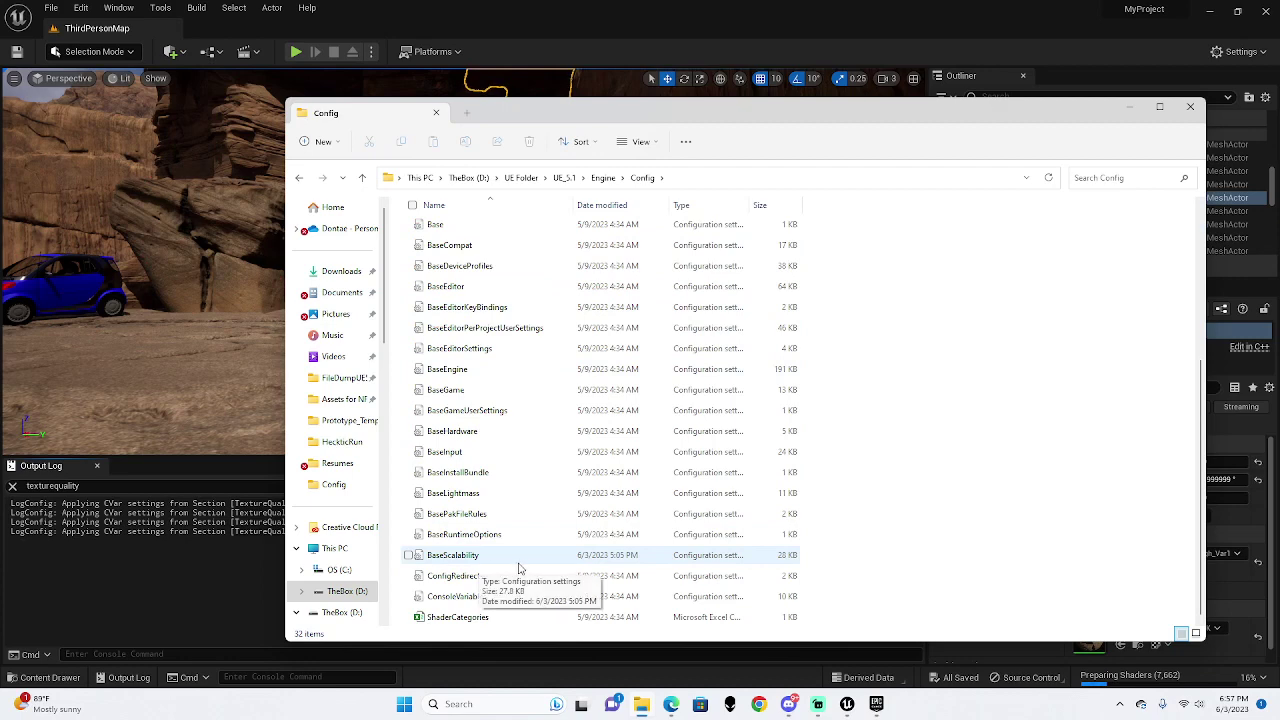
click(476, 559)
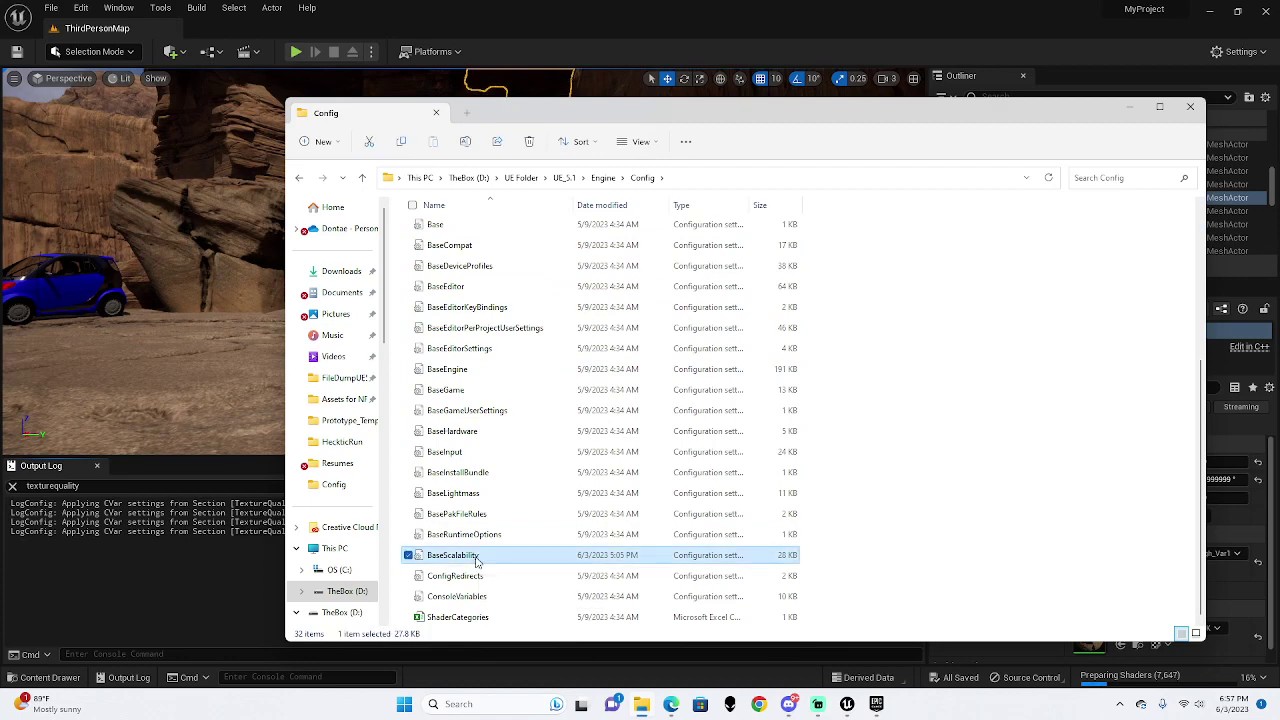
Step: Open BaseScalability in Notepad and search for streaming.poolsize
double_click(478, 558)
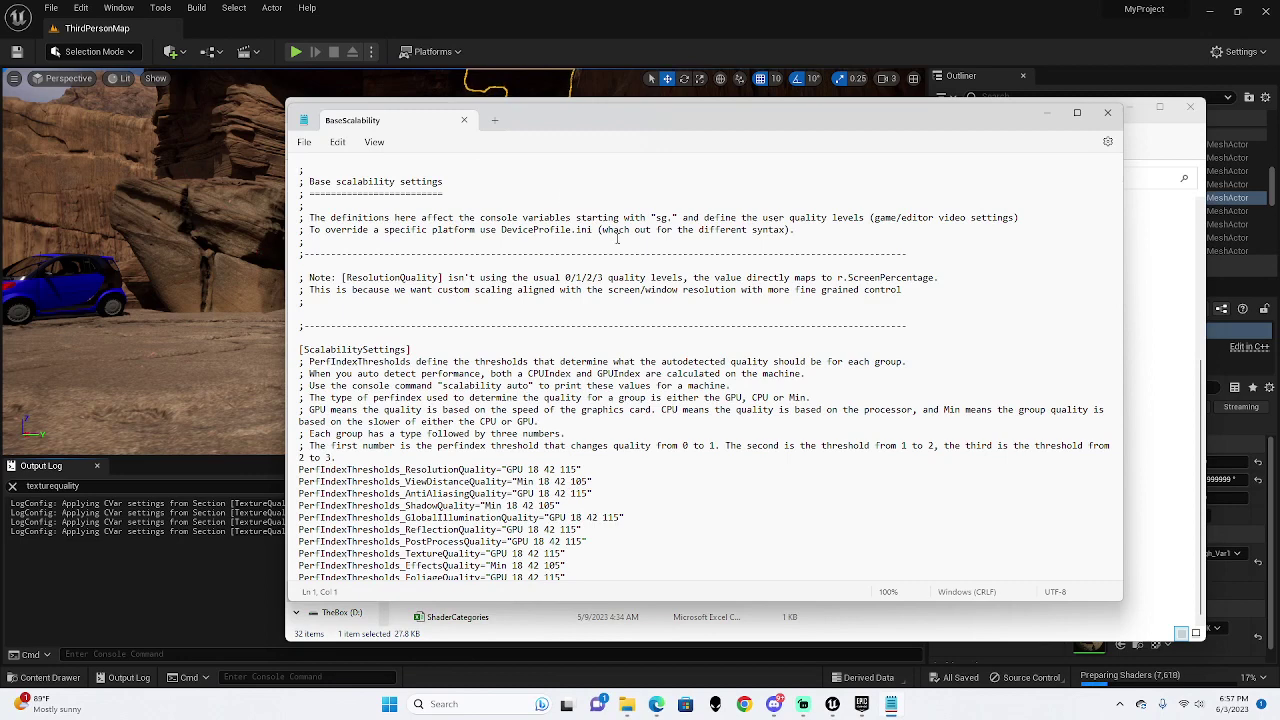
key(ctrl+f)
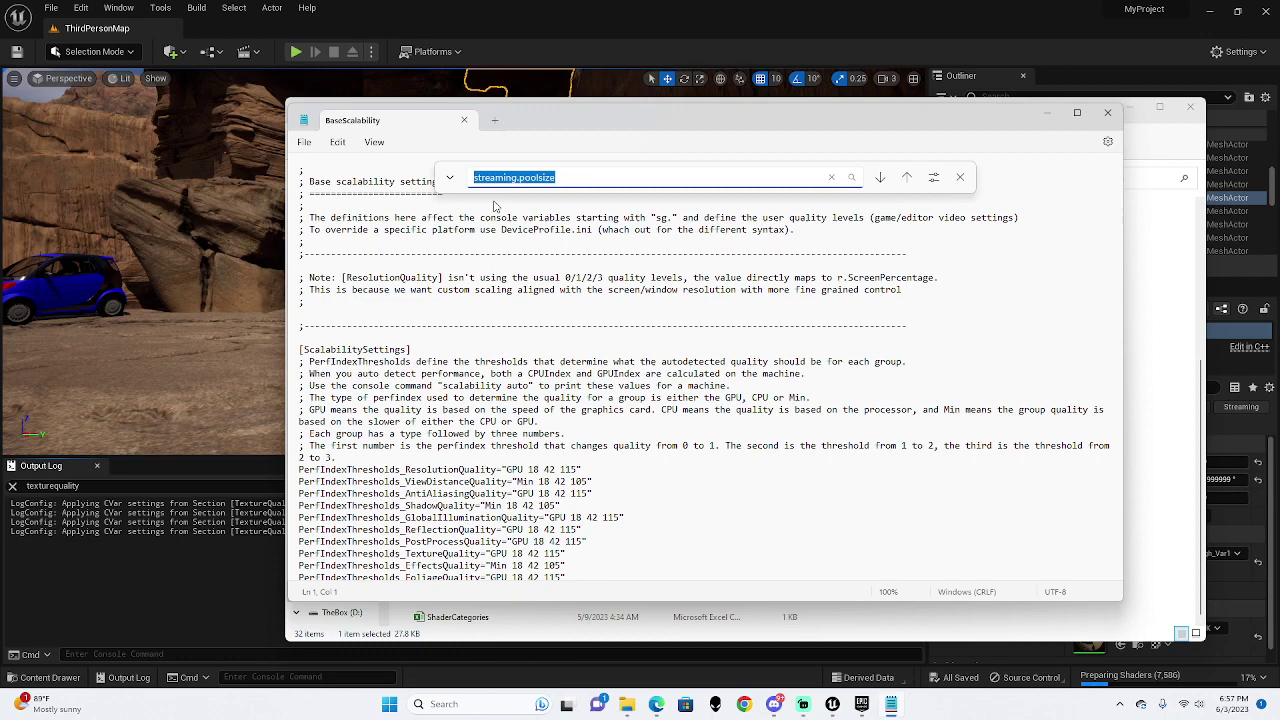
click(528, 182)
click(565, 176)
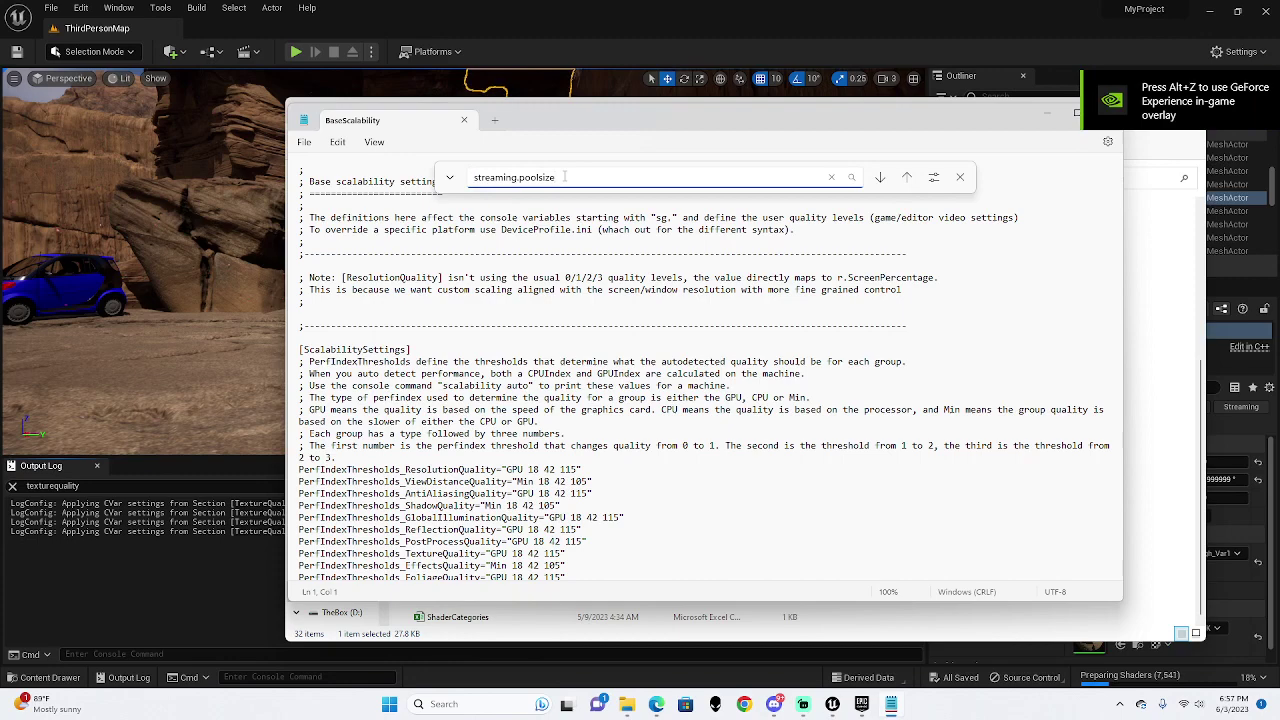
key(Return)
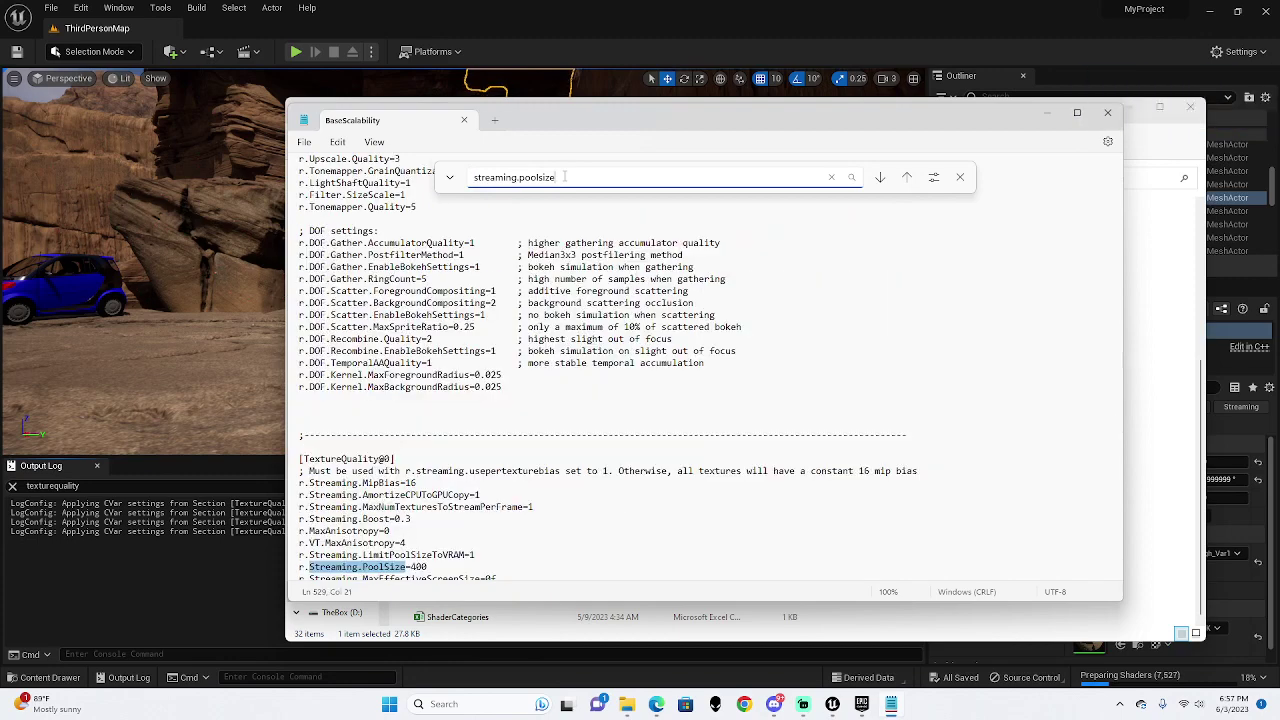
Step: Review the TextureQuality PoolSize values 400, 1200 and 1600, then move Notepad aside
scroll(597, 443, down, 12)
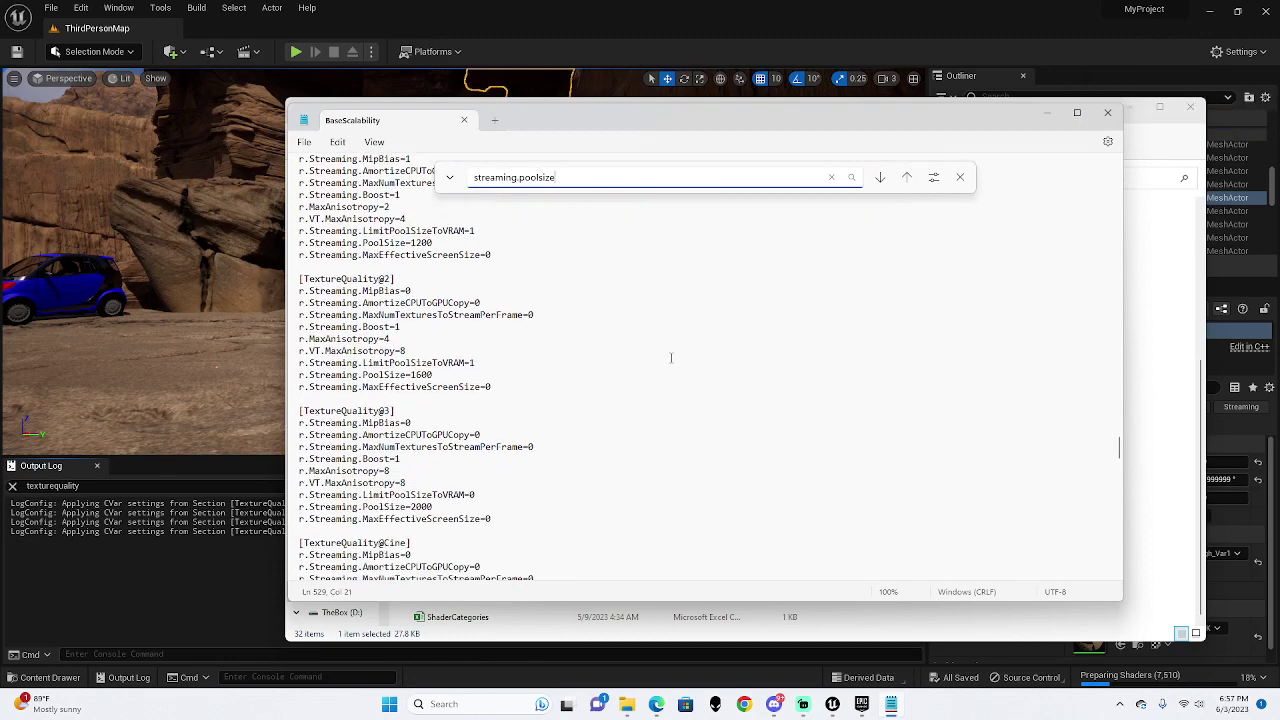
scroll(671, 357, down, 4)
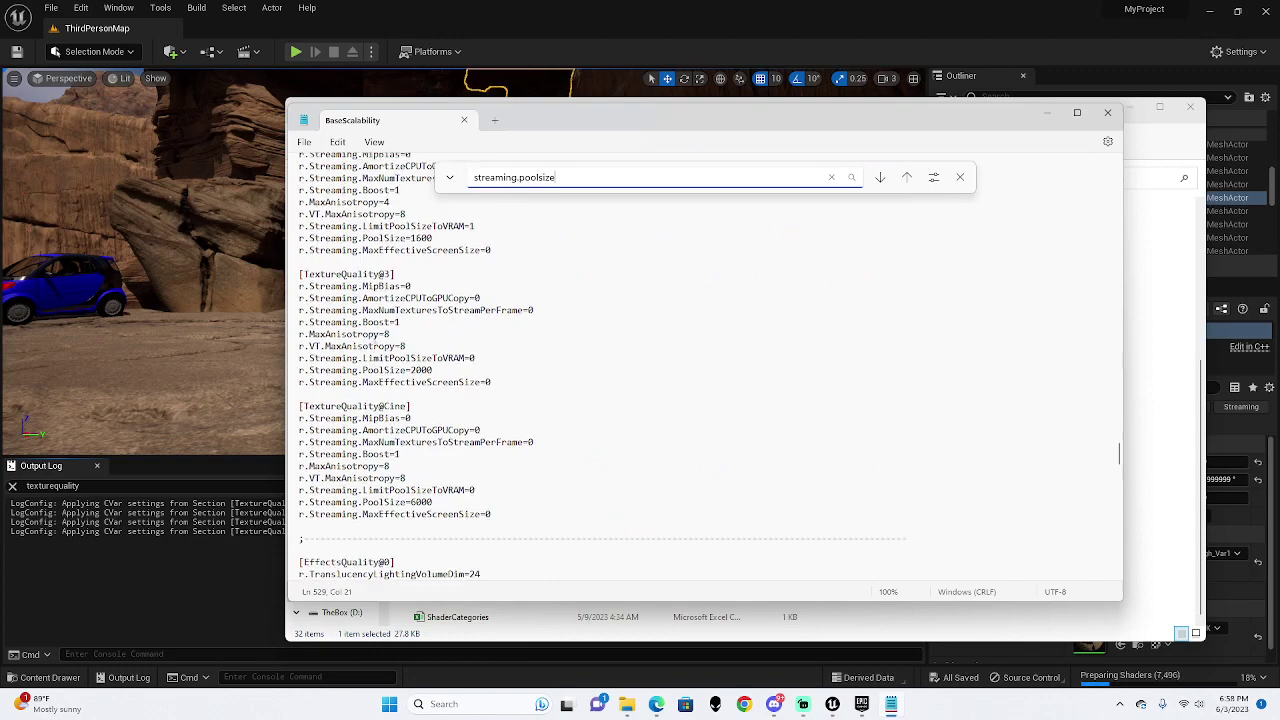
scroll(610, 370, up, 11)
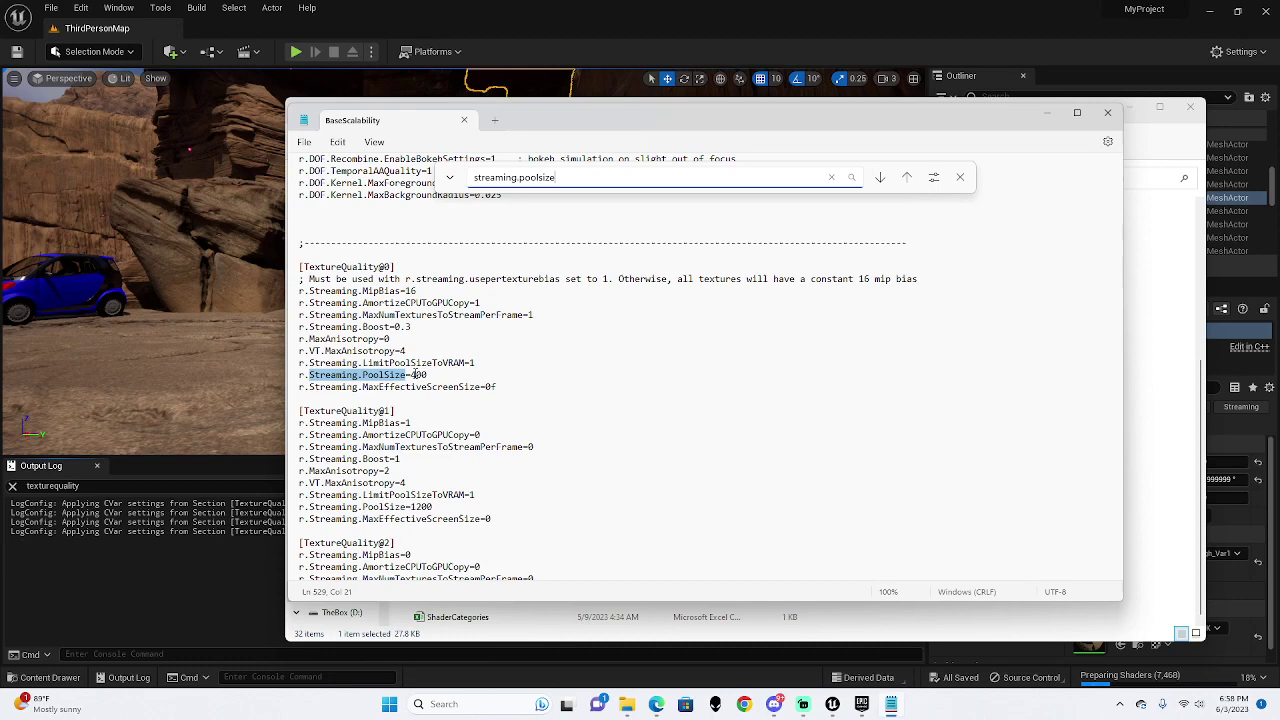
click(414, 375)
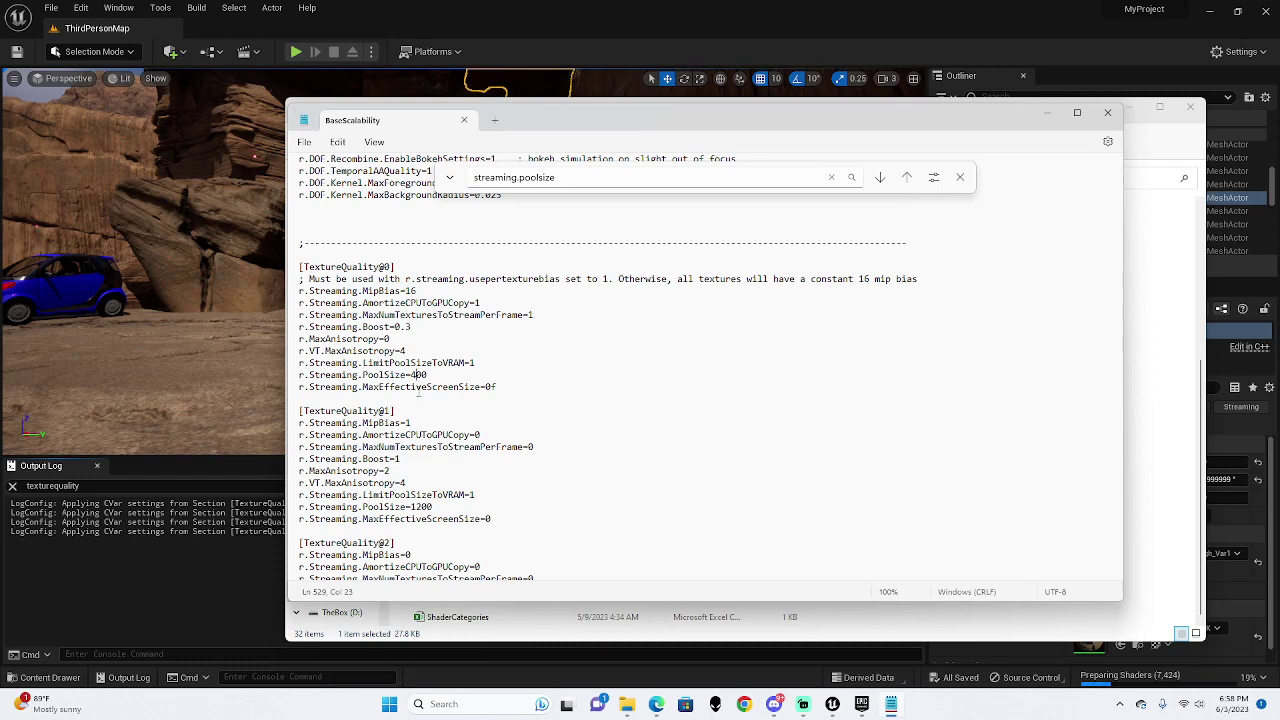
scroll(421, 432, down, 6)
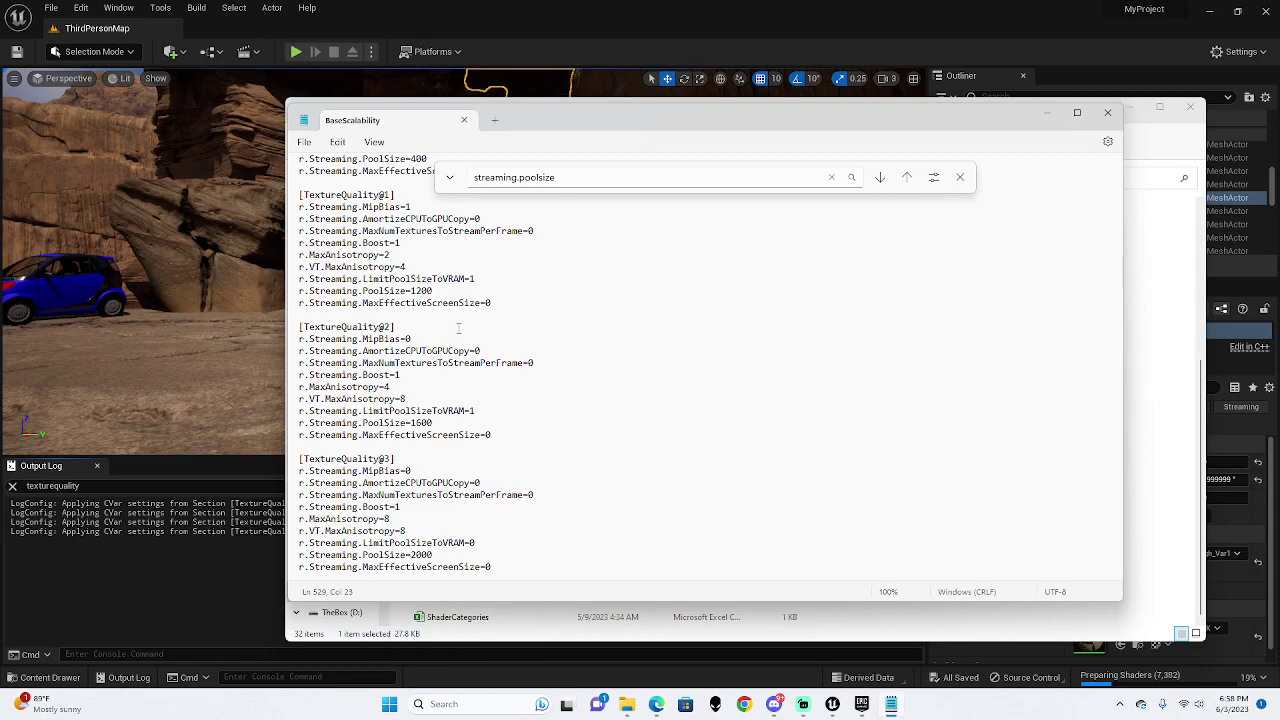
scroll(460, 335, down, 1)
scroll(505, 349, up, 2)
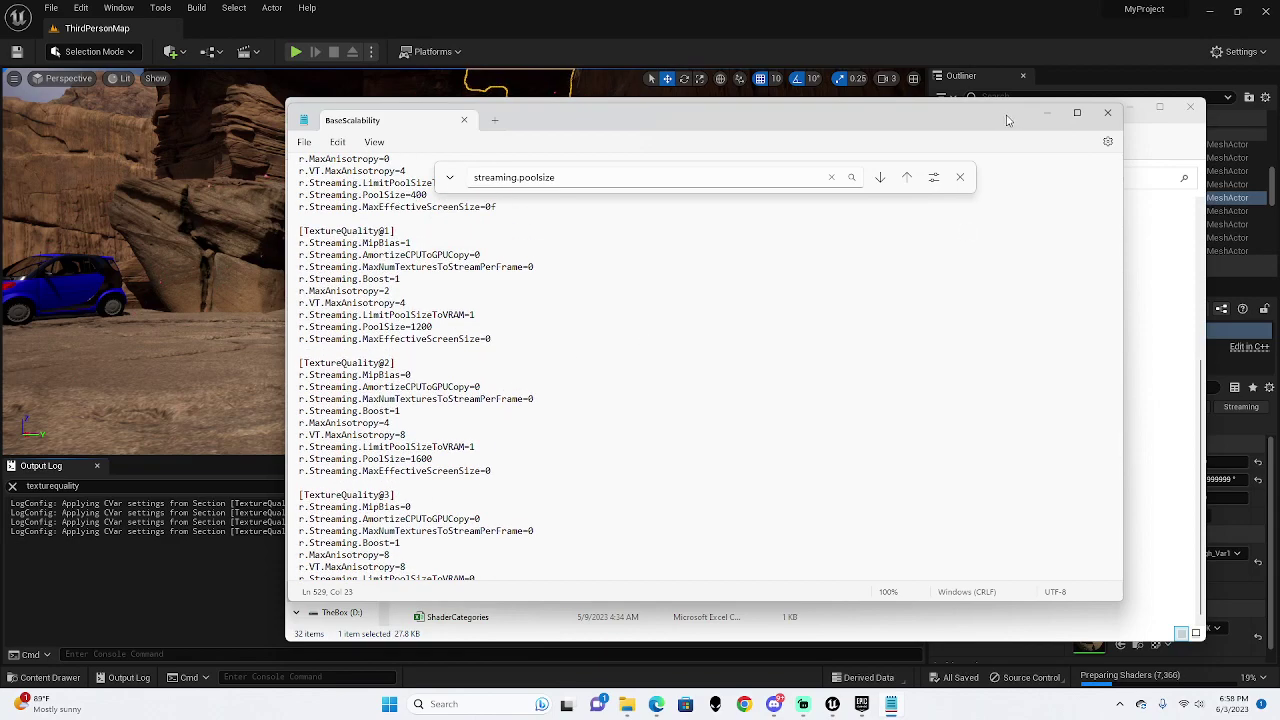
drag(1006, 118, 915, 186)
Step: Minimize the Config folder, confirm scalability is still Epic, then restore the Config folder
click(1131, 107)
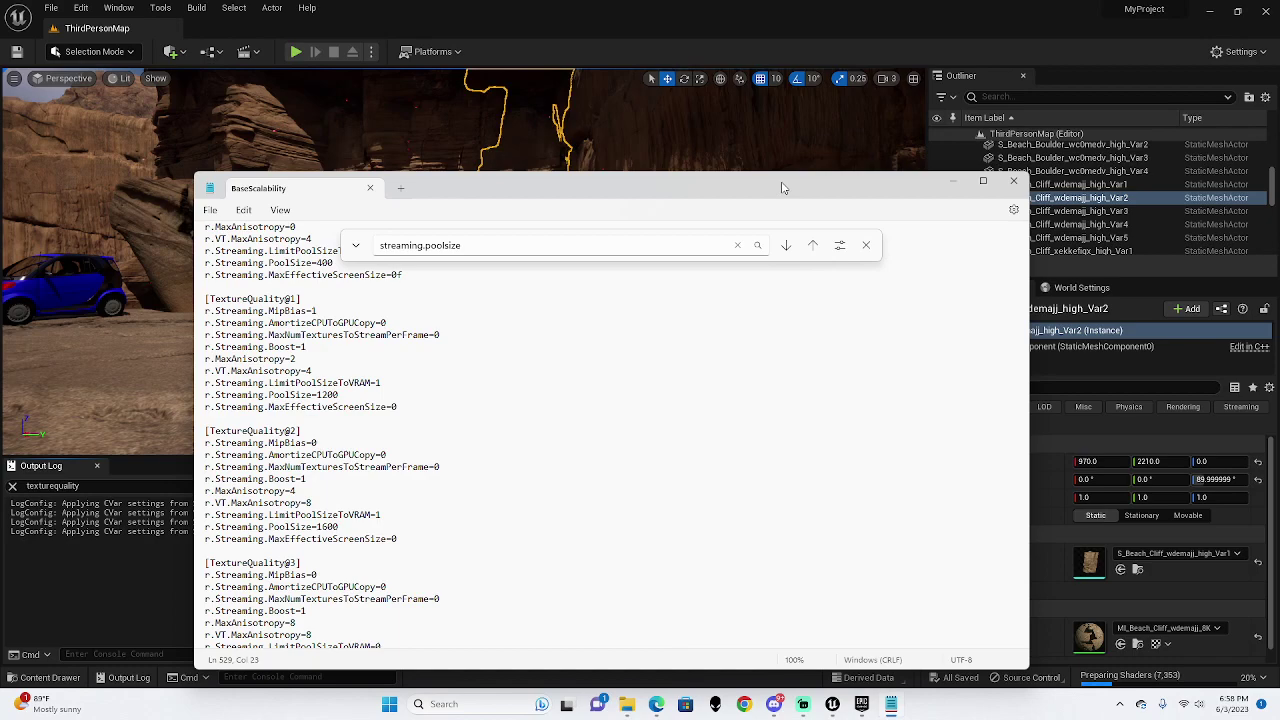
drag(620, 188, 508, 158)
click(1240, 51)
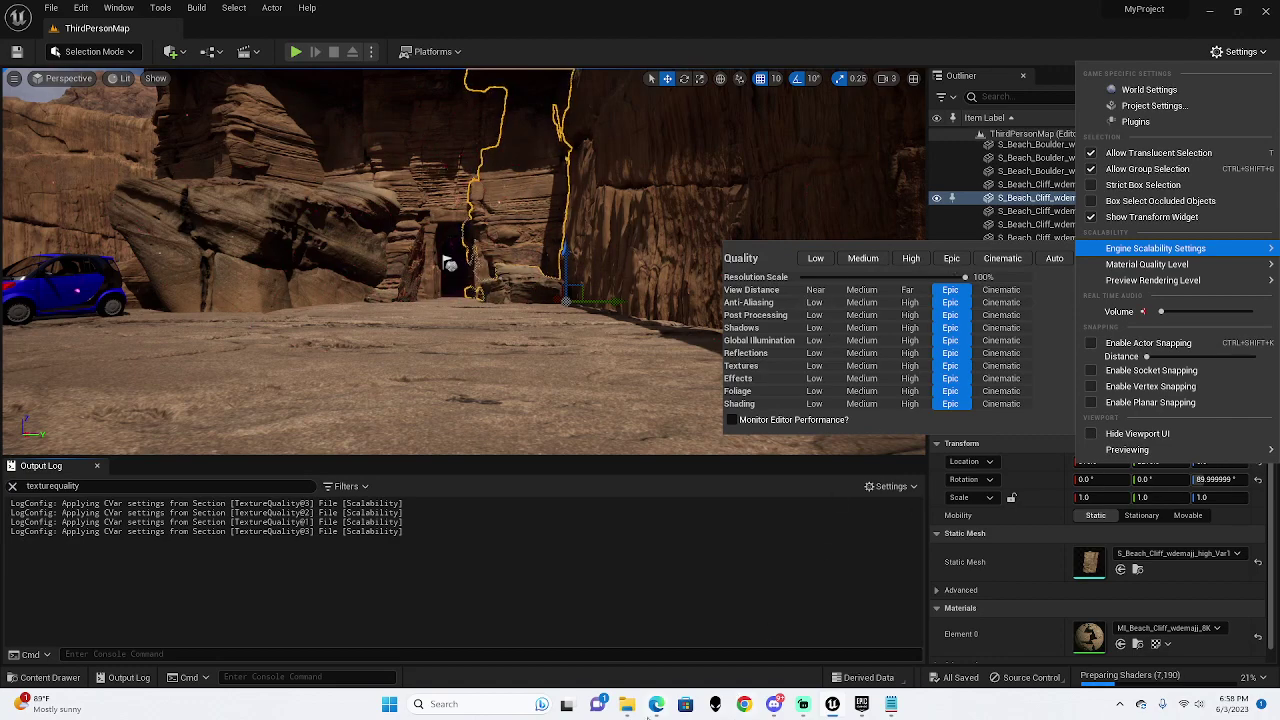
click(630, 706)
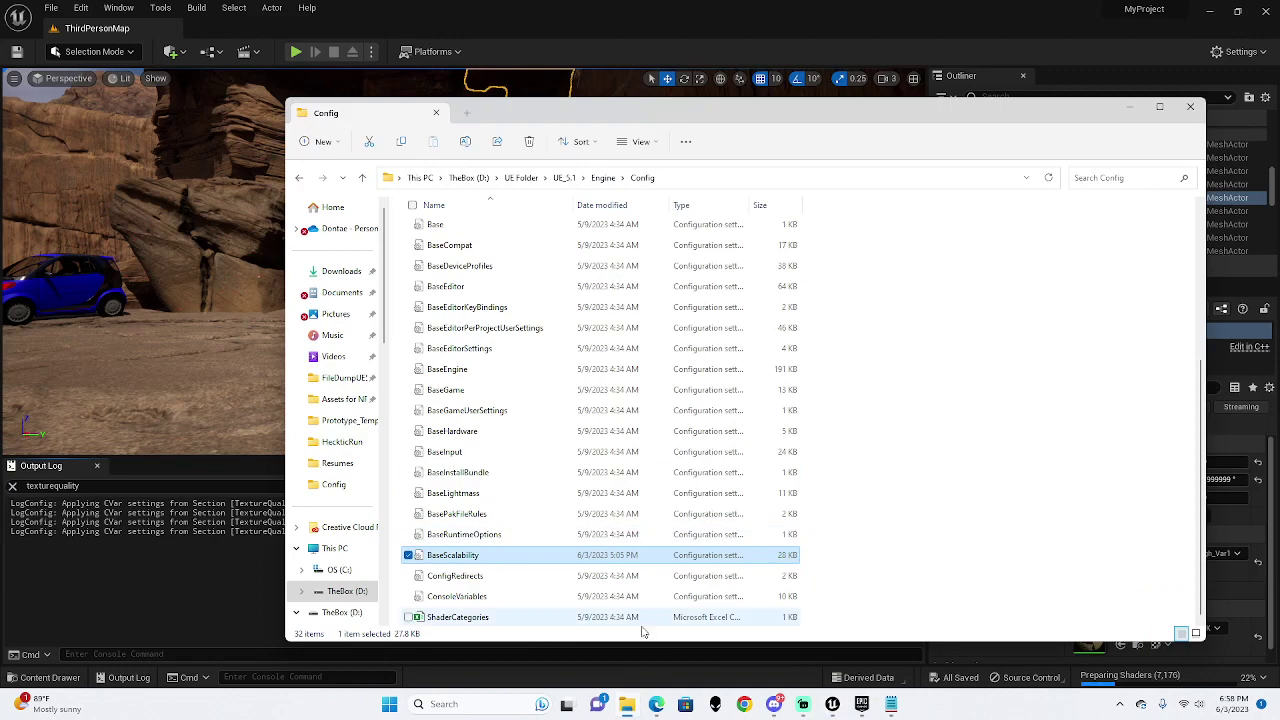
Step: Change TextureQuality@3's r.Streaming.PoolSize from 2000 to 3000 in BaseScalability
key(Return)
key(ctrl+f)
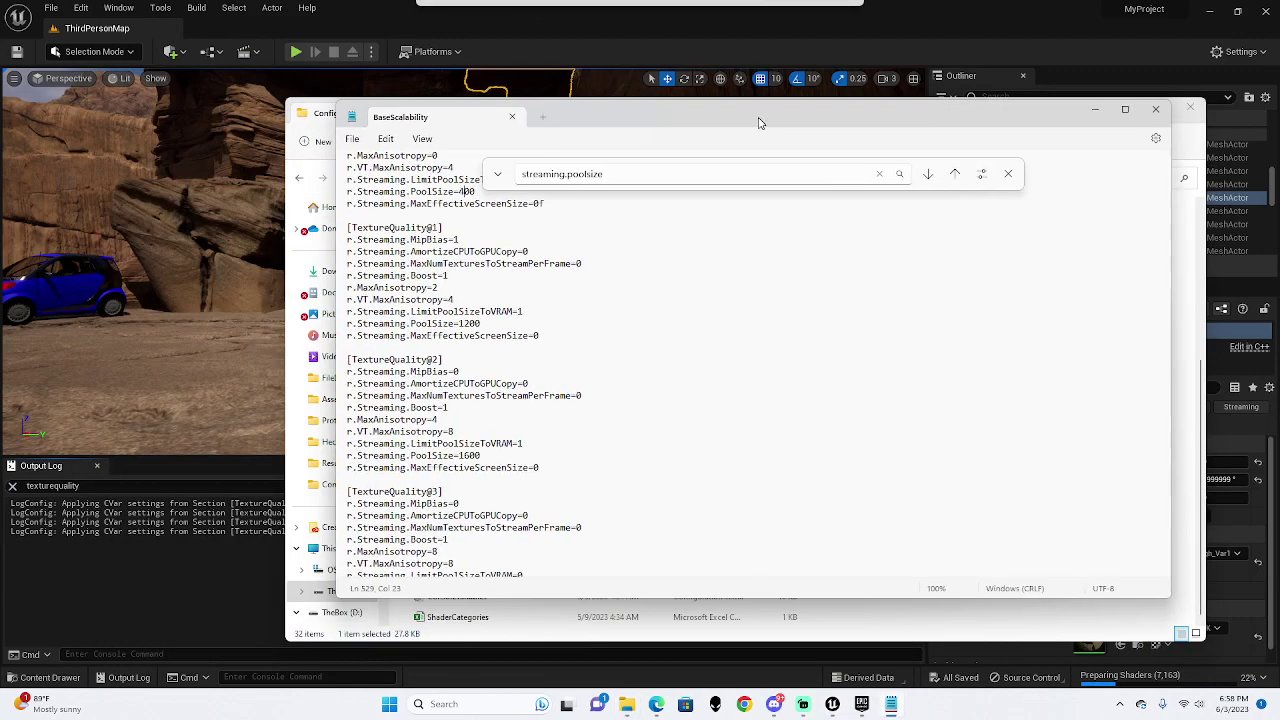
scroll(545, 358, down, 7)
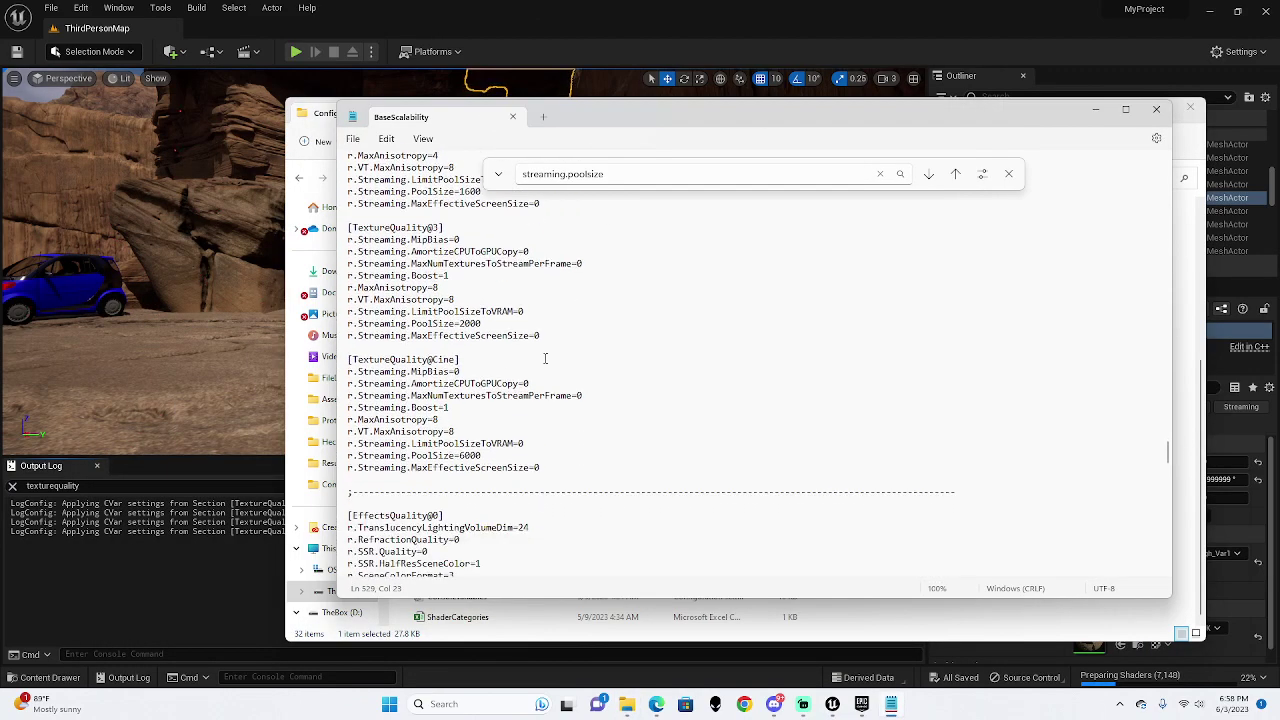
double_click(462, 323)
text(3000)
key(Return)
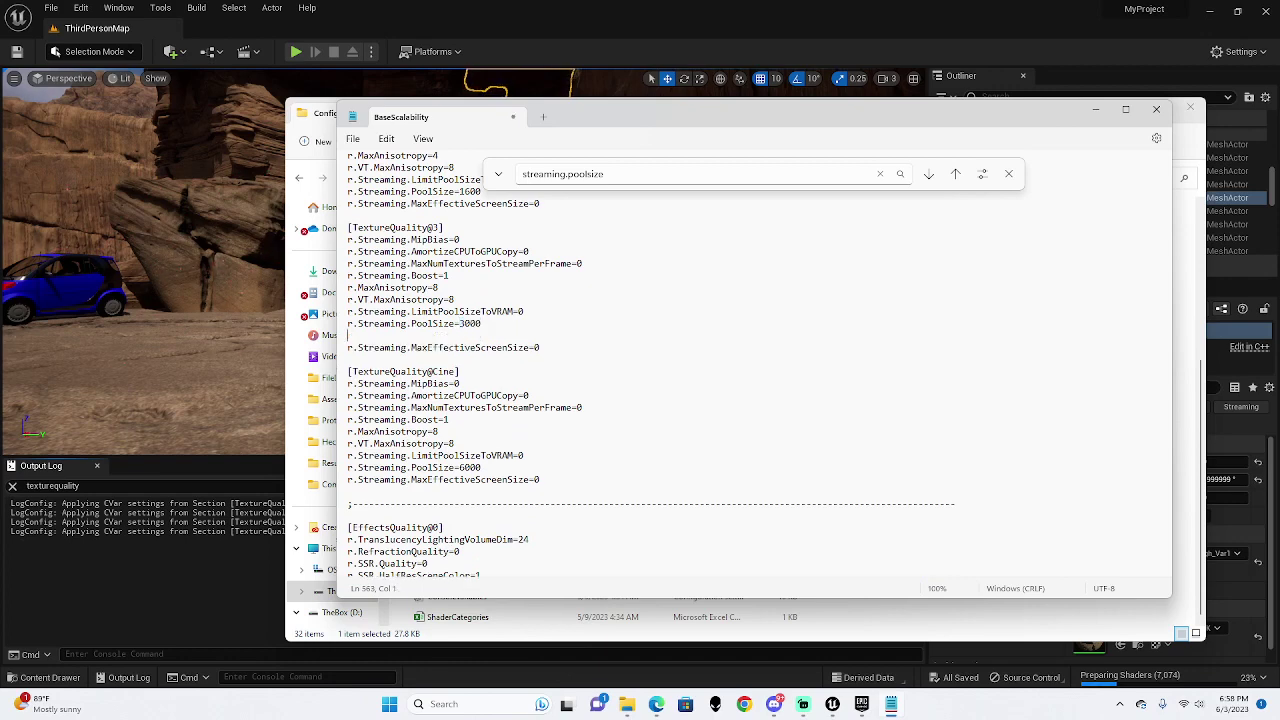
key(BackSpace)
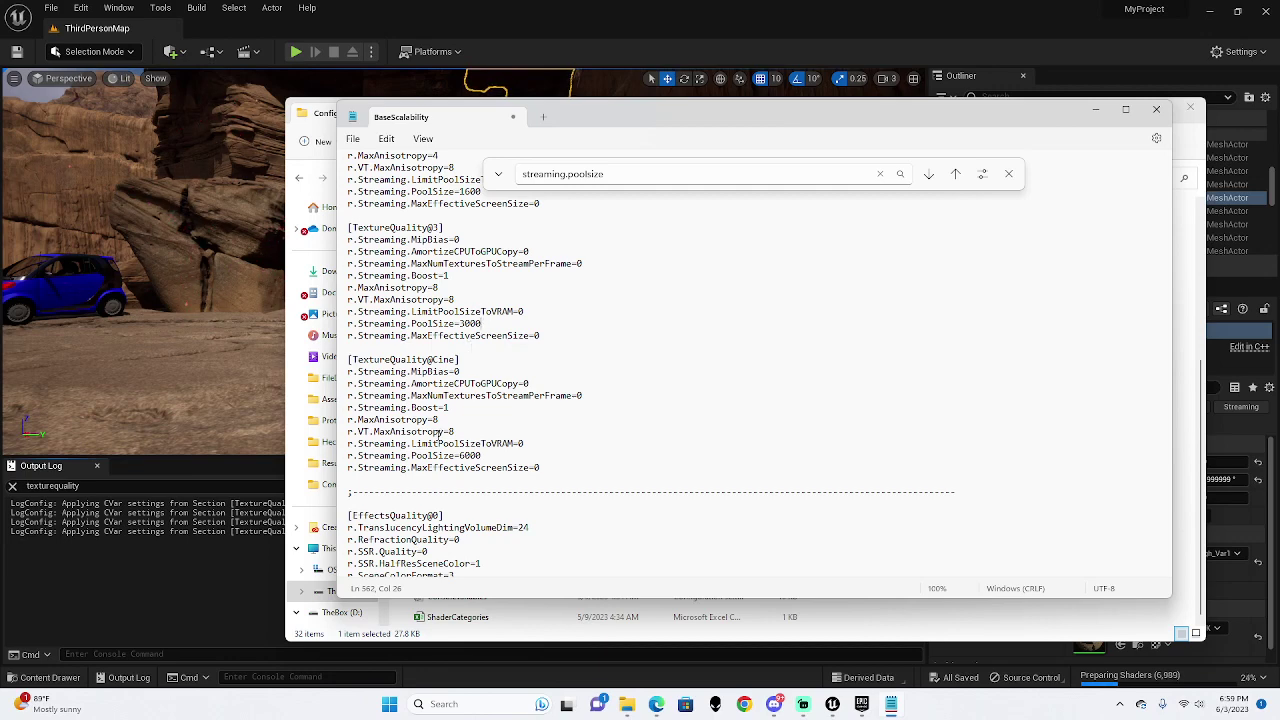
Step: Glance at Notepad's menus, then highlight the new PoolSize=3000 line
click(353, 138)
click(353, 138)
click(395, 140)
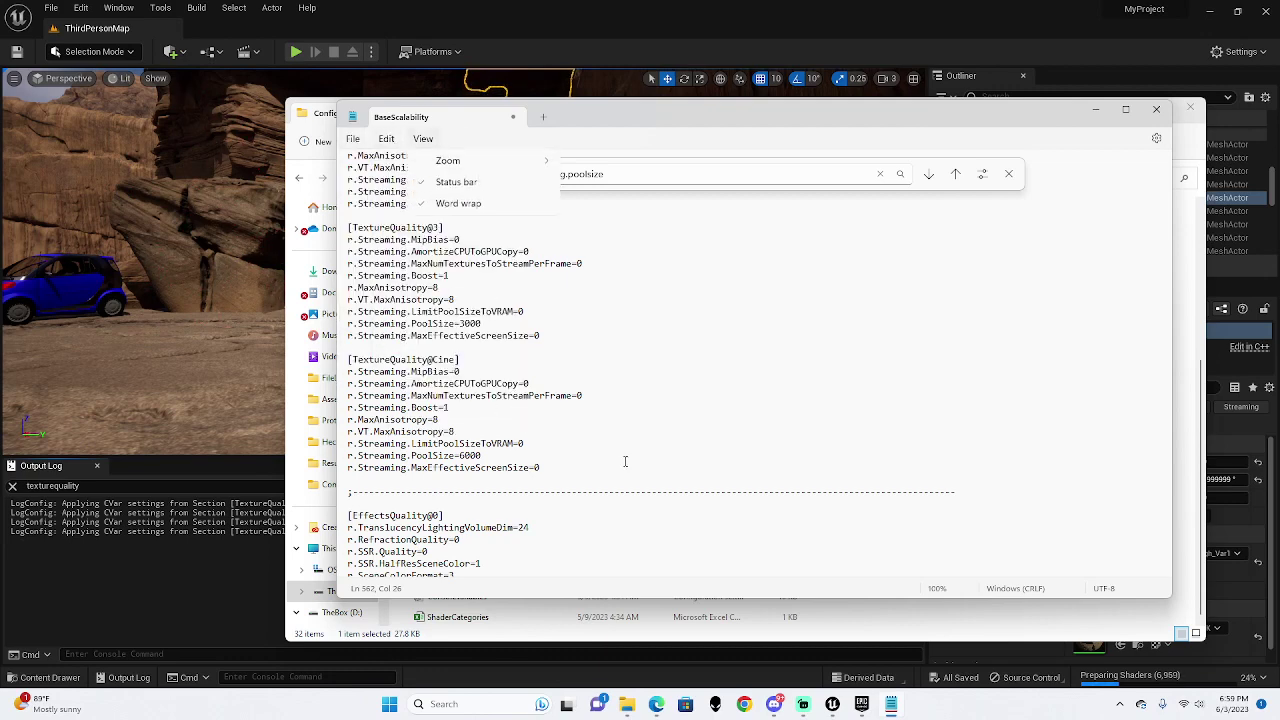
click(390, 325)
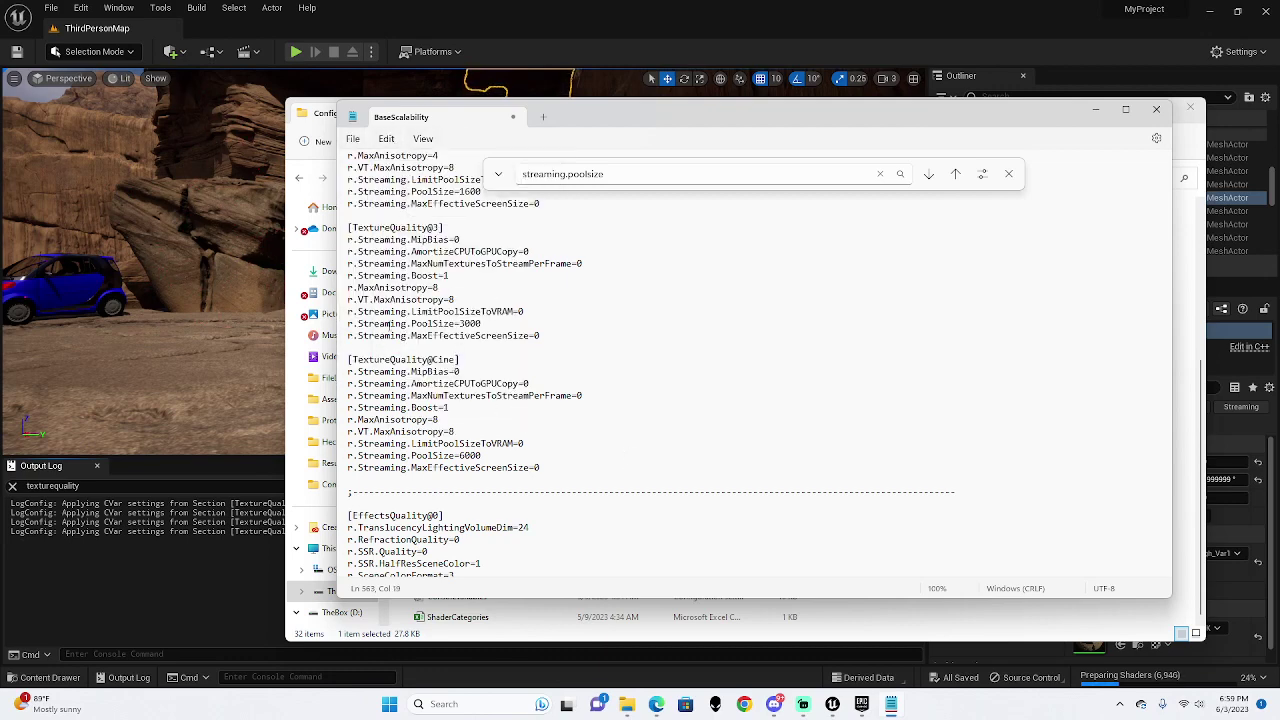
drag(407, 324, 482, 324)
scroll(465, 330, up, 10)
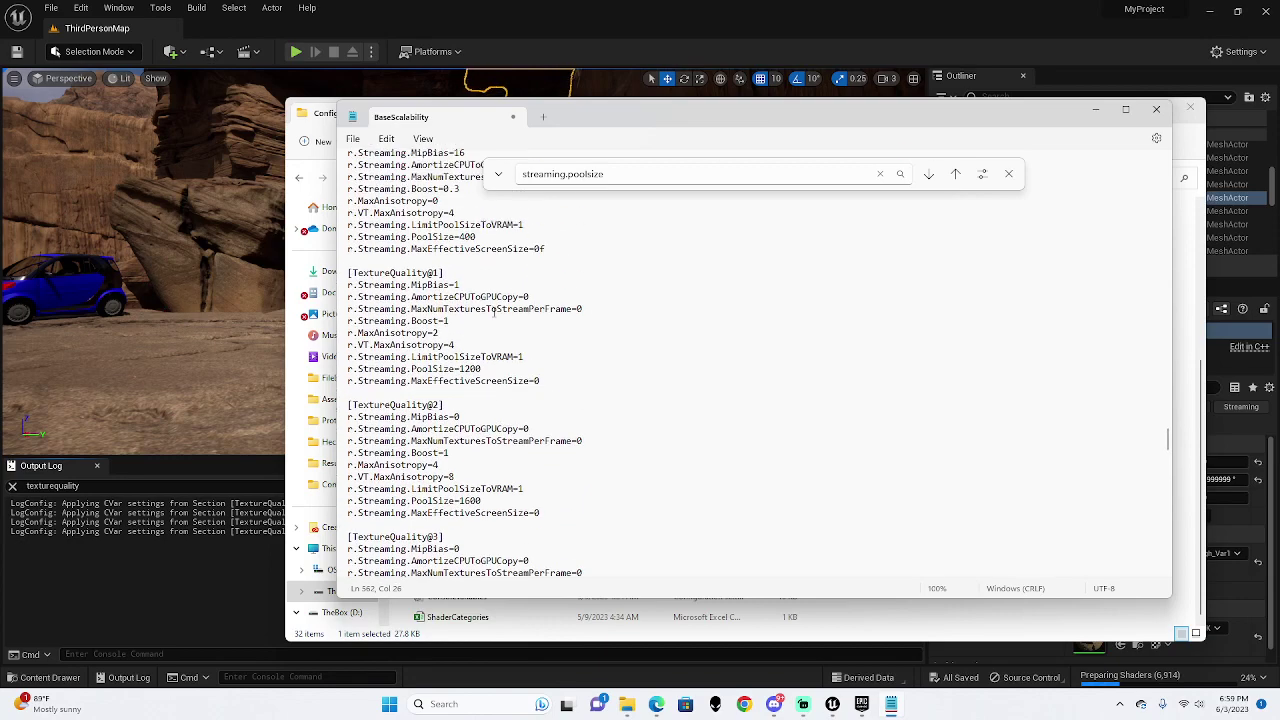
scroll(467, 390, down, 9)
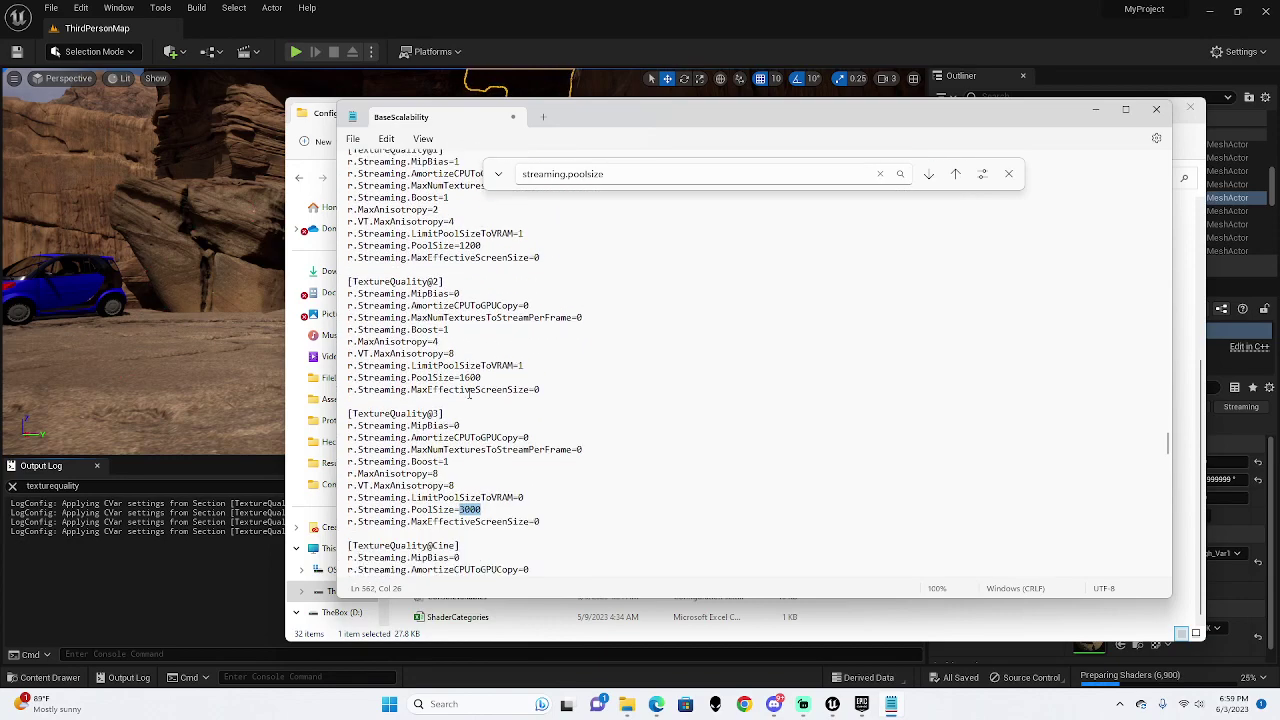
scroll(489, 260, up, 7)
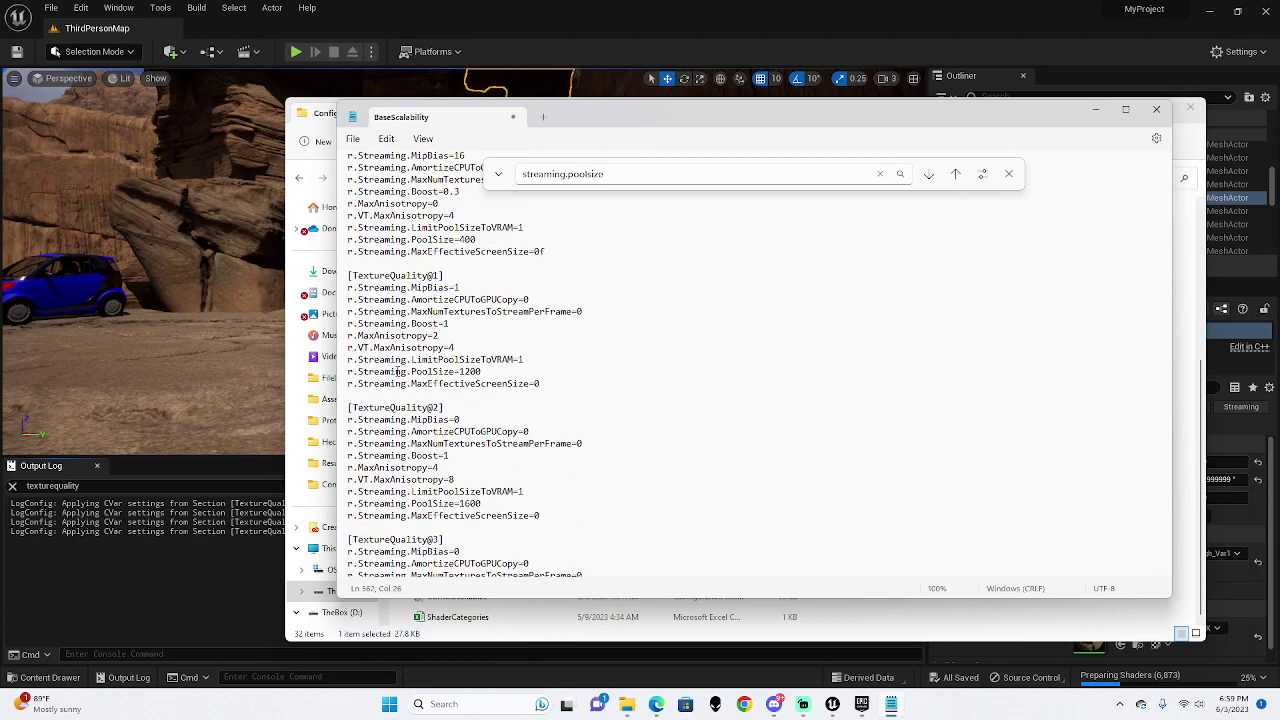
double_click(462, 371)
scroll(477, 503, down, 4)
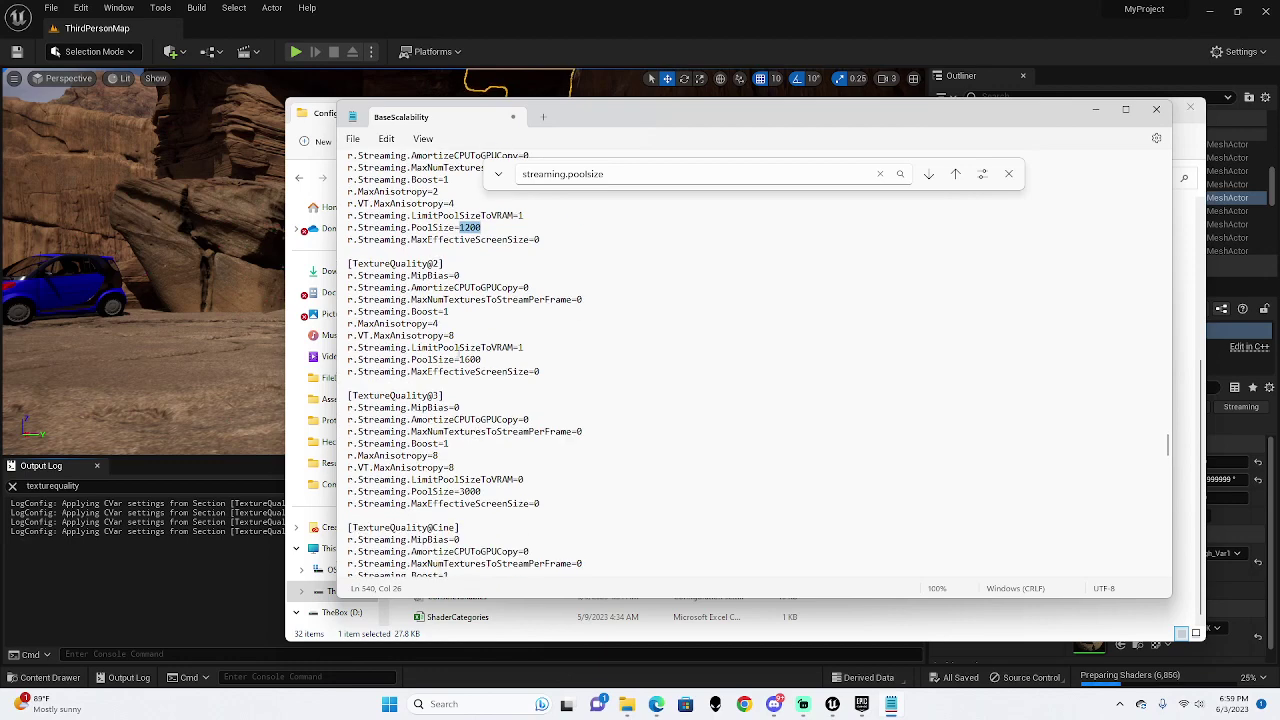
scroll(493, 359, down, 3)
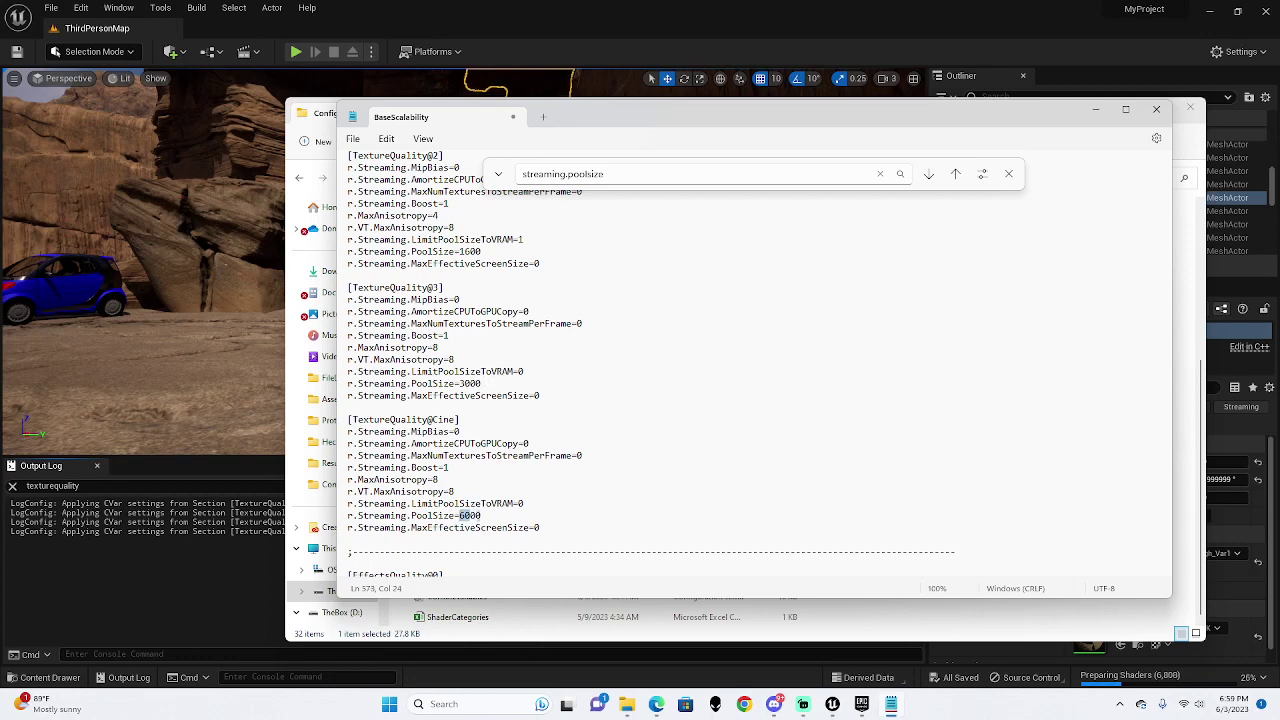
double_click(469, 516)
click(497, 469)
Step: Save BaseScalability, then close Notepad and the Config folder window
click(386, 138)
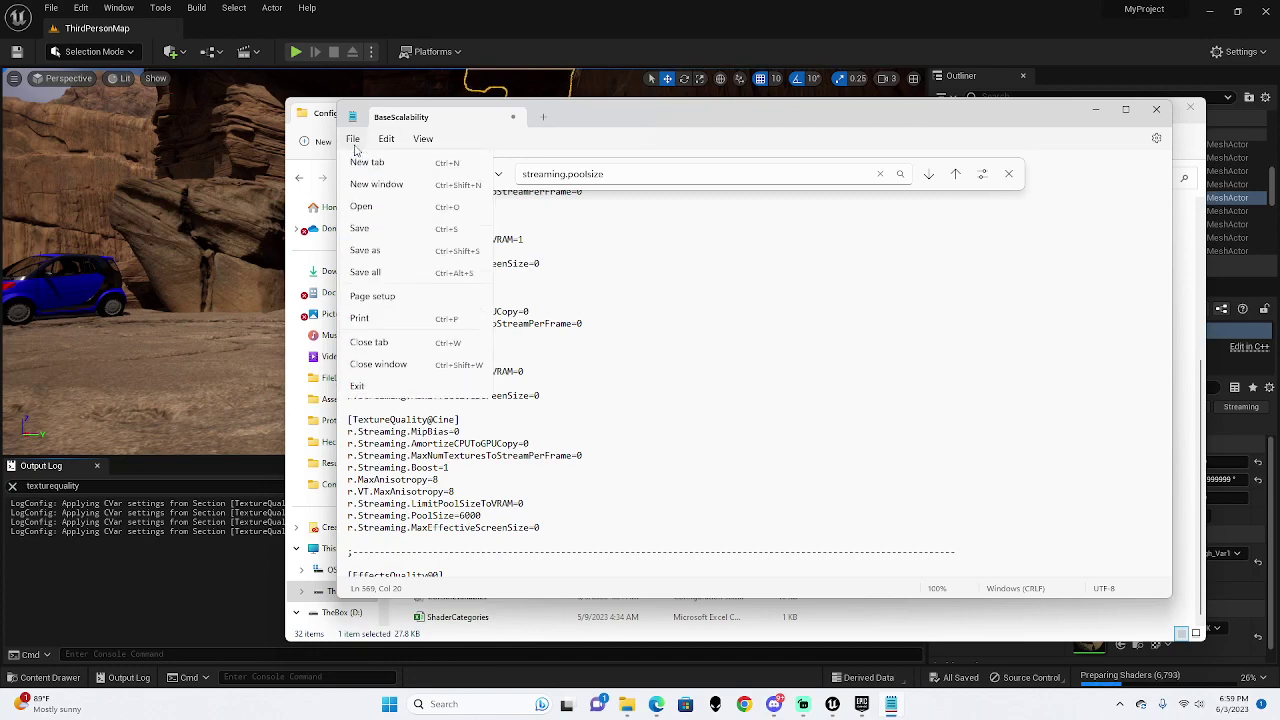
click(400, 232)
click(1156, 109)
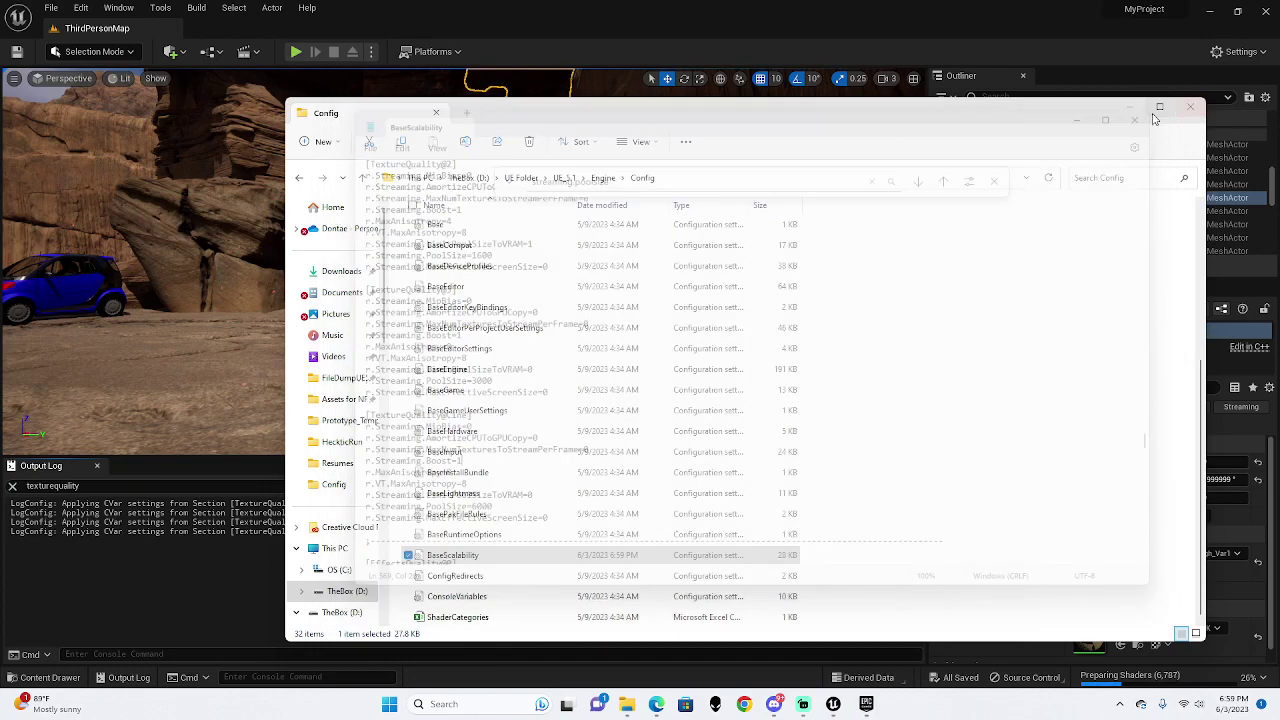
click(1190, 108)
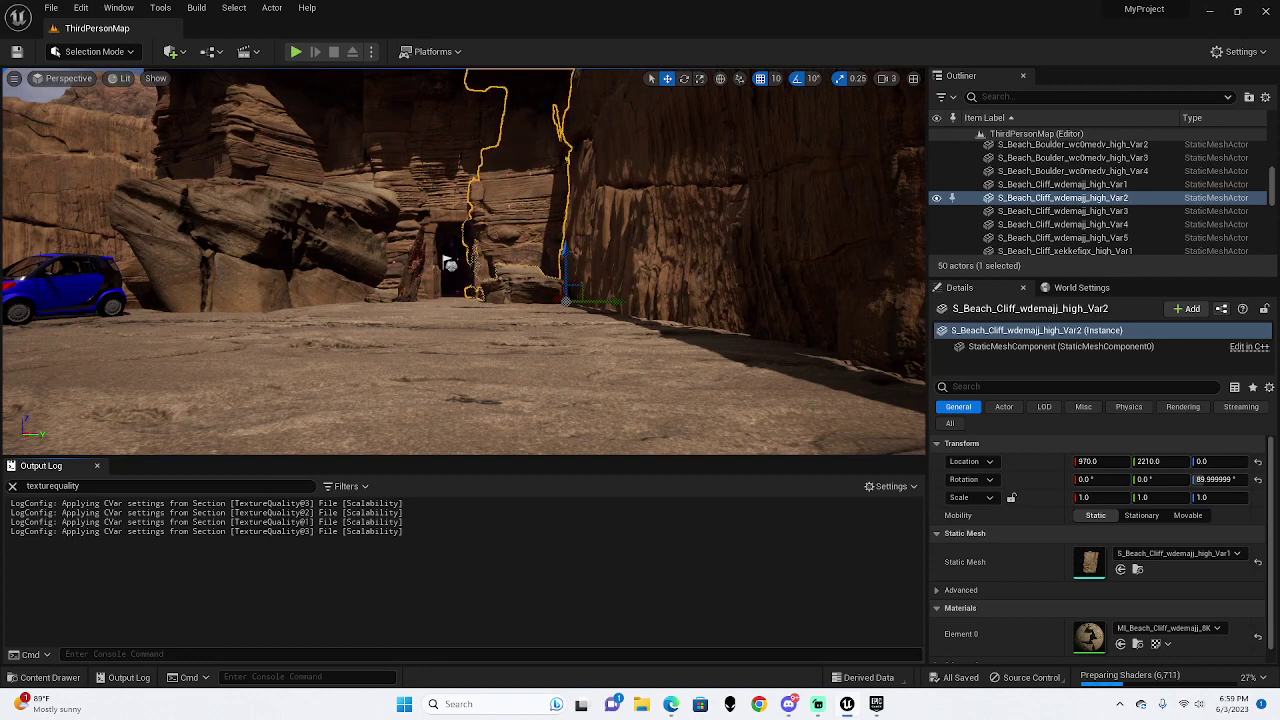
Step: Close the Output Log, run a ThirdPersonMap play session, then end it with Esc
click(97, 466)
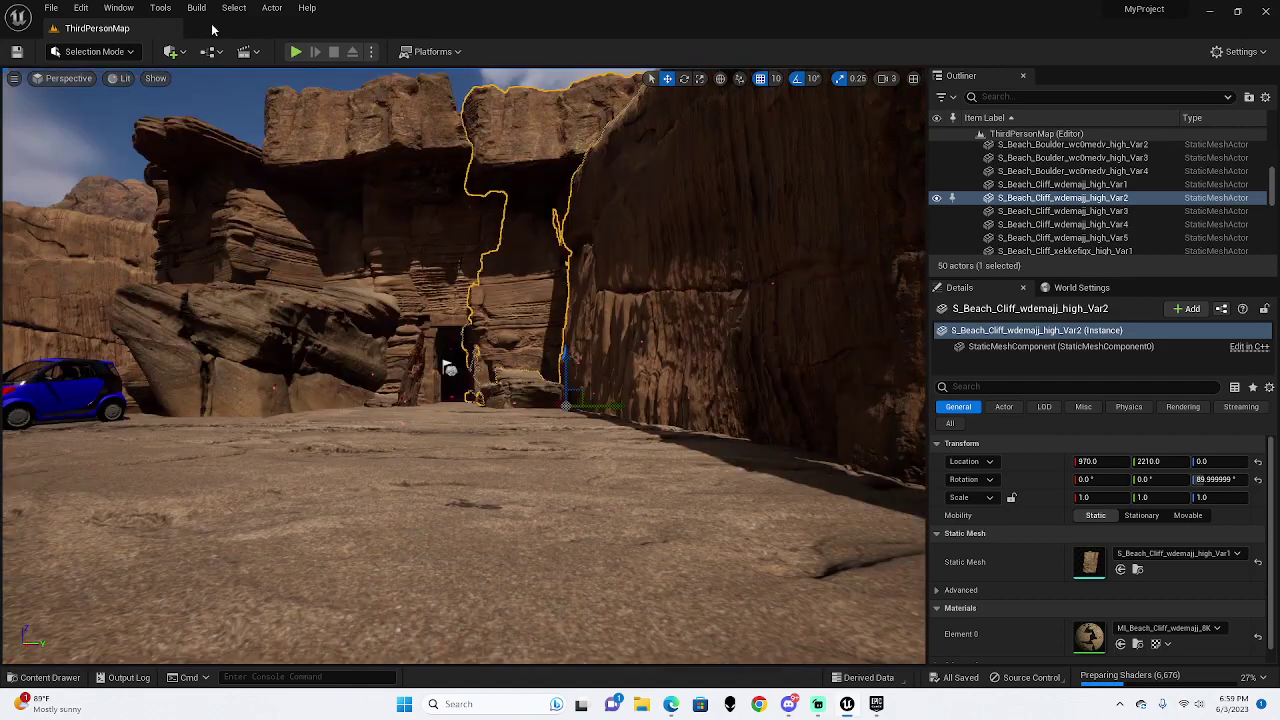
click(296, 51)
click(480, 348)
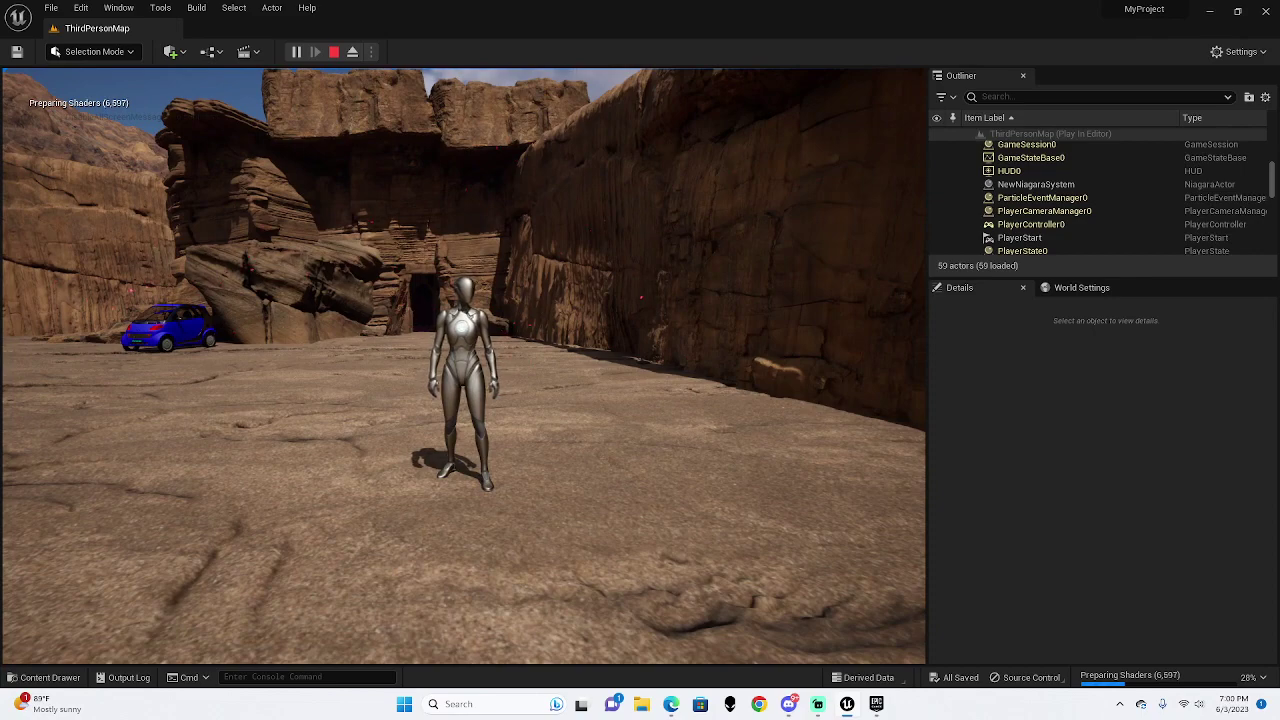
key(Escape)
click(428, 305)
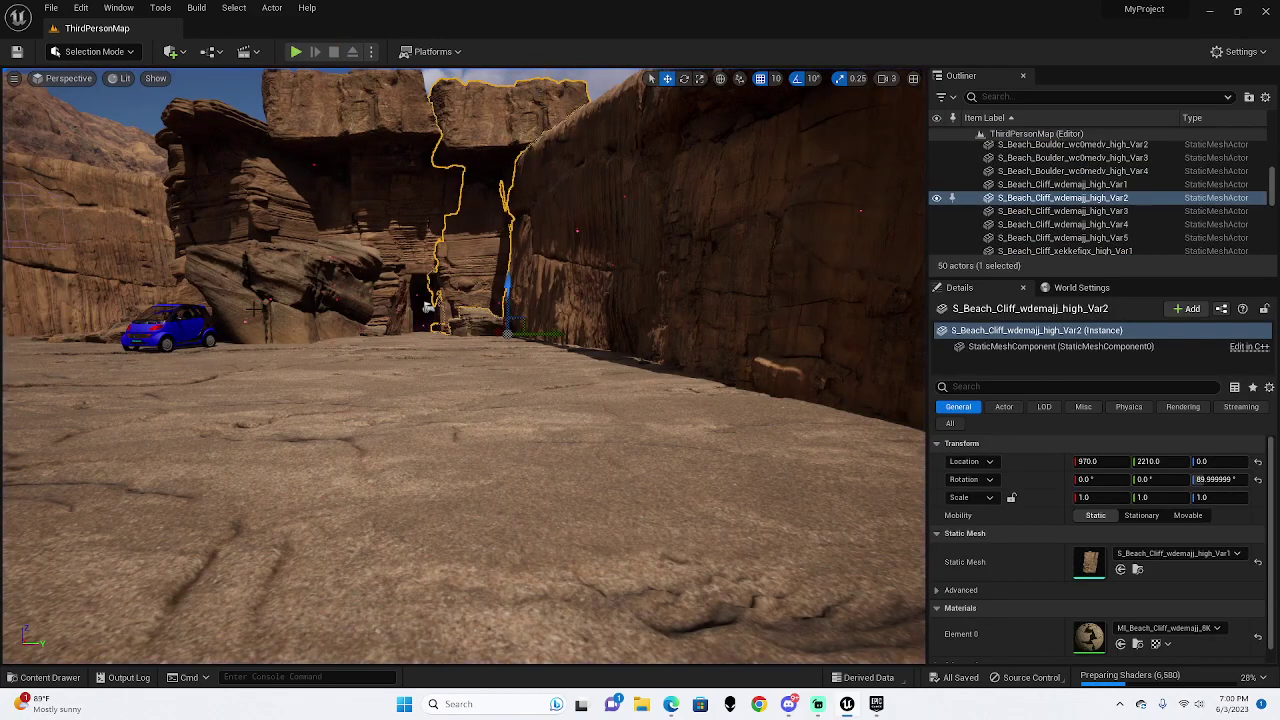